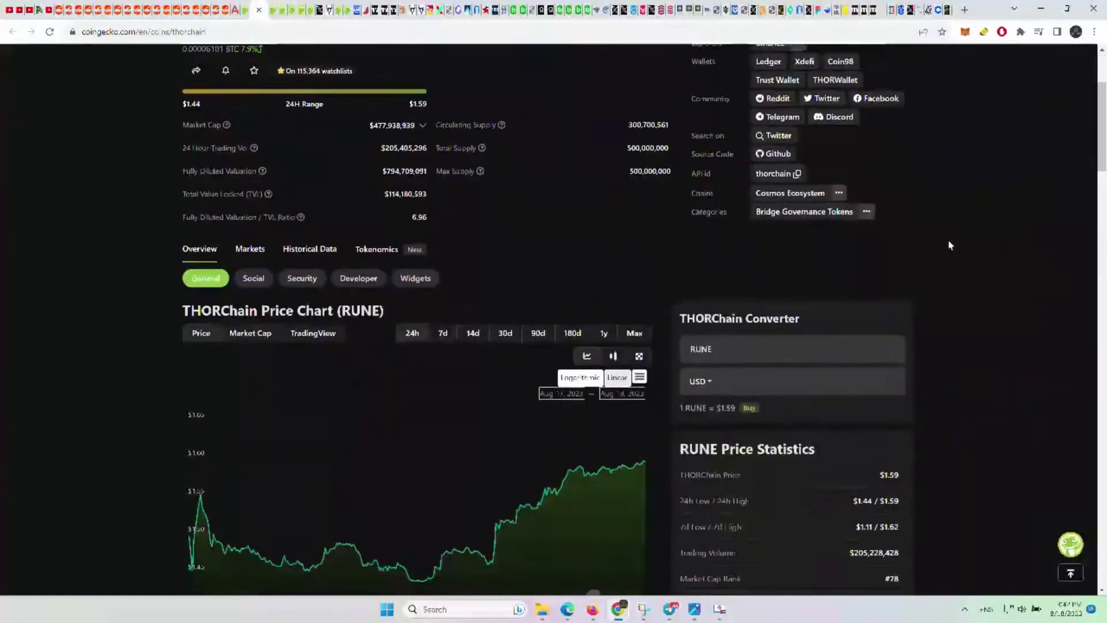
Switch CoinGecko's THORChain (RUNE) price chart from 24 hours to the Max range, 2019–2023
left_click(644, 335)
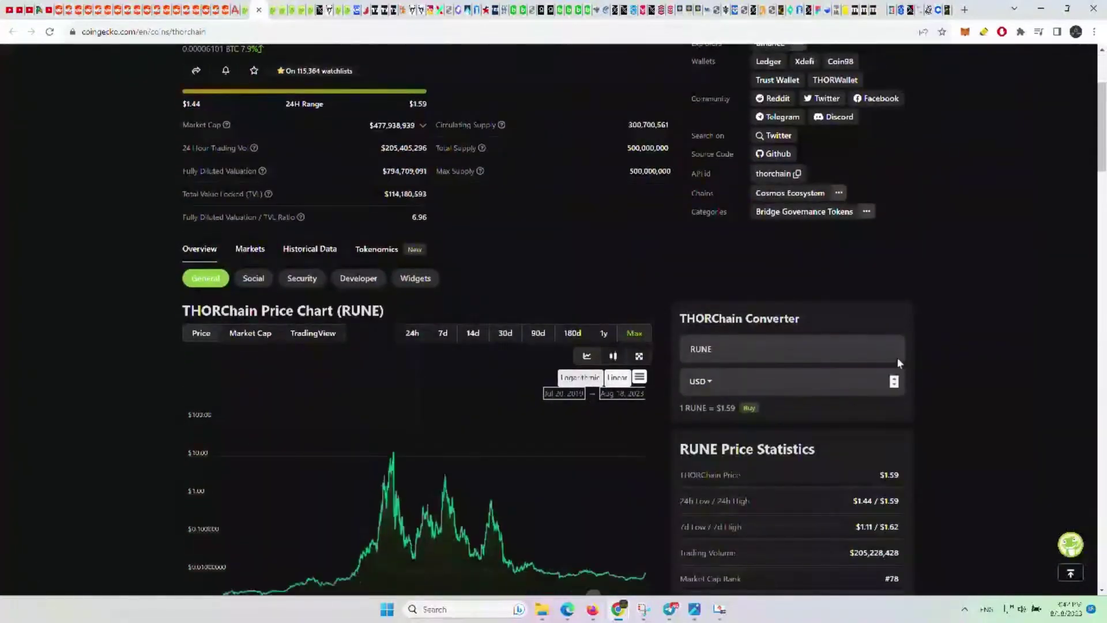
scroll(939, 335, "down", 1)
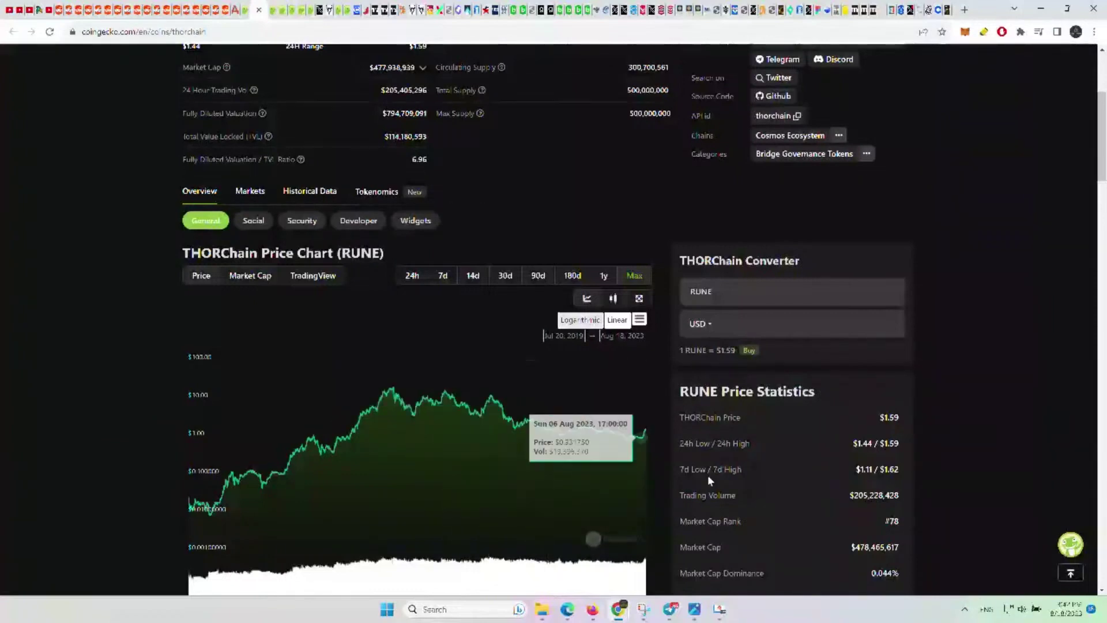
scroll(968, 412, "down", 1)
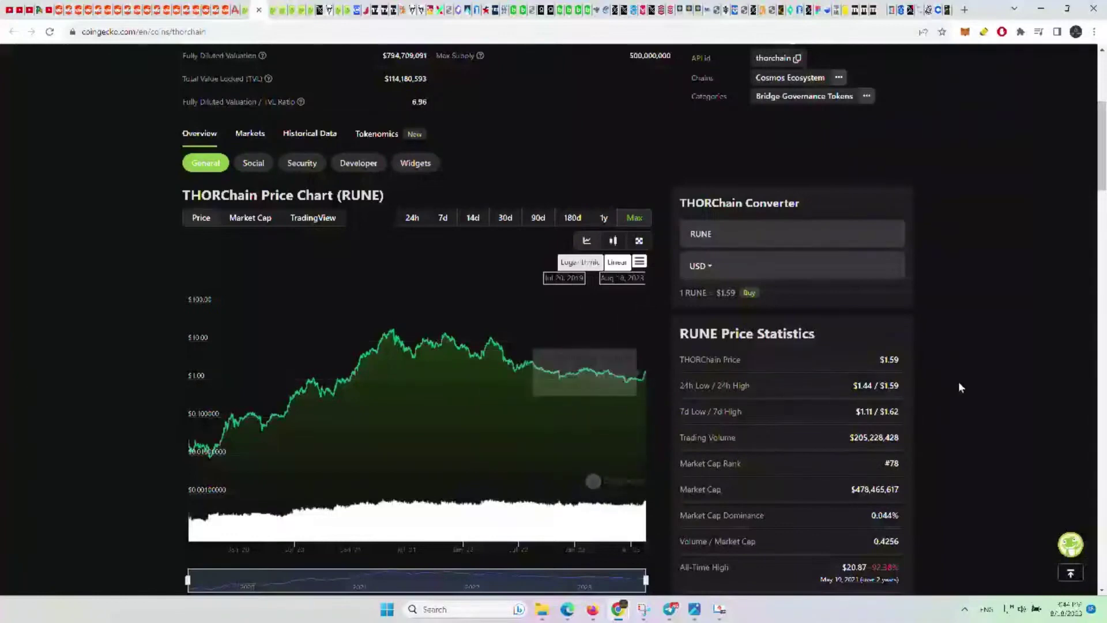
scroll(959, 385, "up", 4)
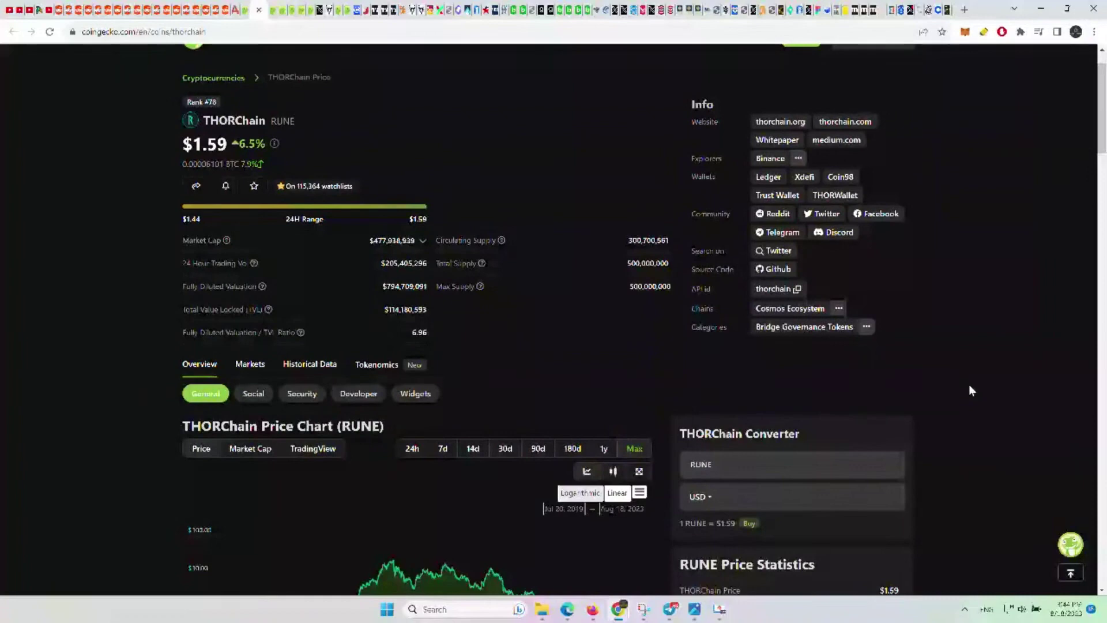
scroll(970, 390, "down", 2)
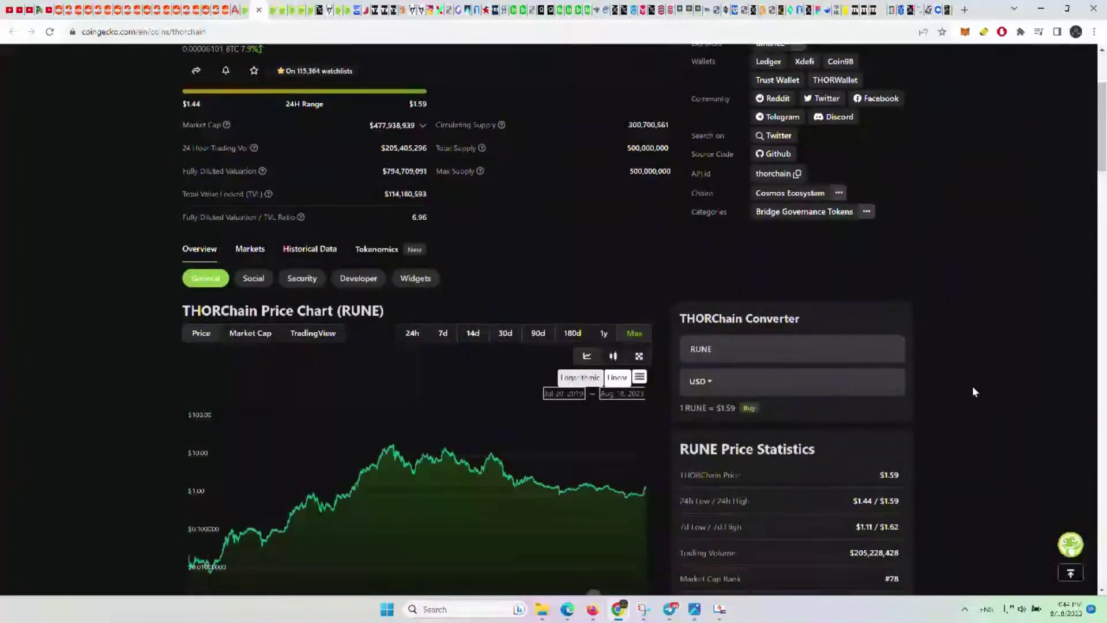
scroll(974, 390, "down", 1)
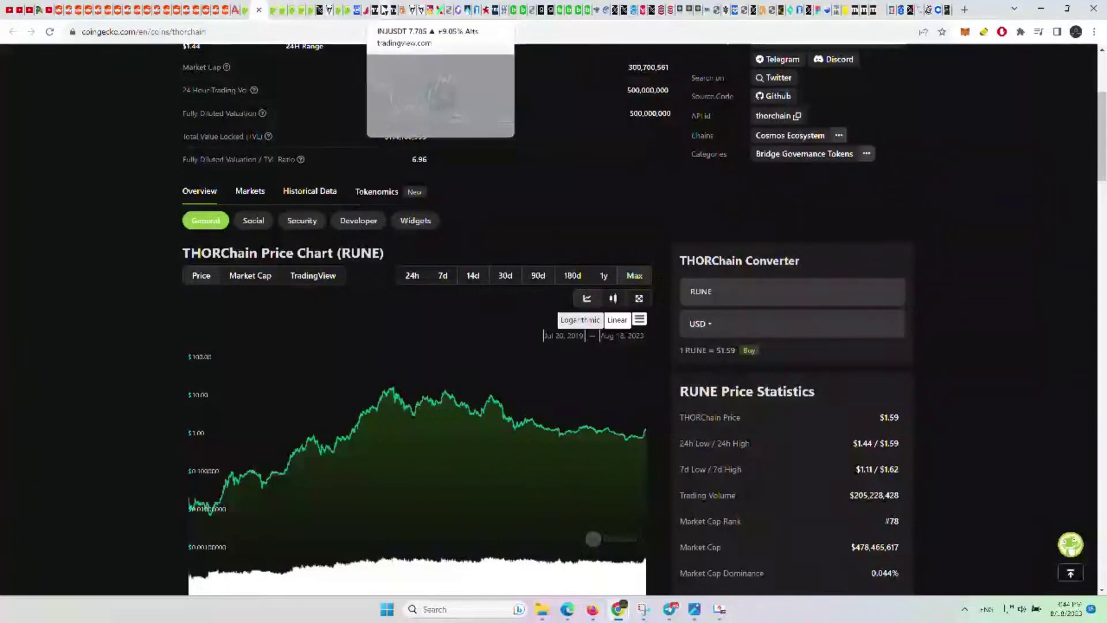
Load Binance's RUNE/TetherUS (RUNEUSDT) pair on the TradingView chart
left_click(380, 8)
left_click(71, 59)
type("RUNE")
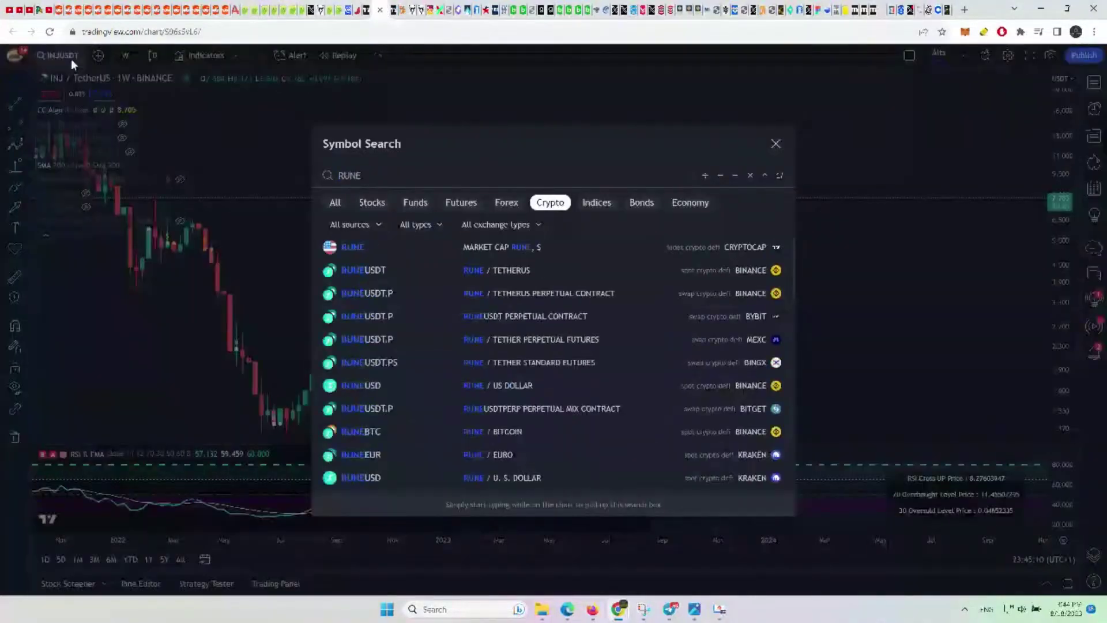
left_click(488, 270)
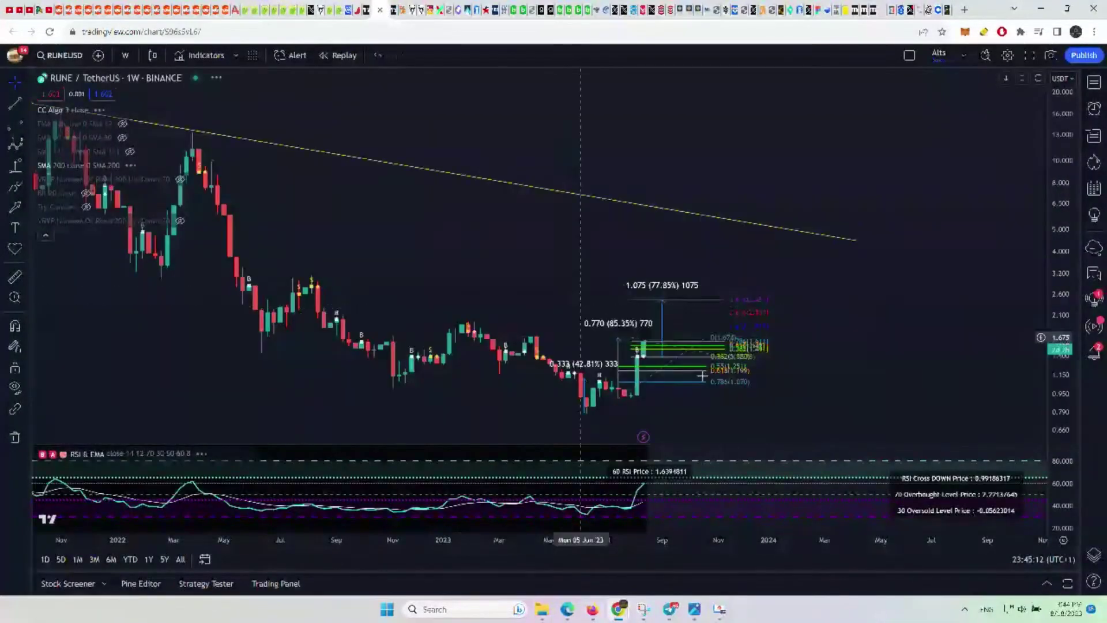
Delete the old 1.075 range measurement, Fibonacci retracement and remaining price-range measurement
left_click(685, 306)
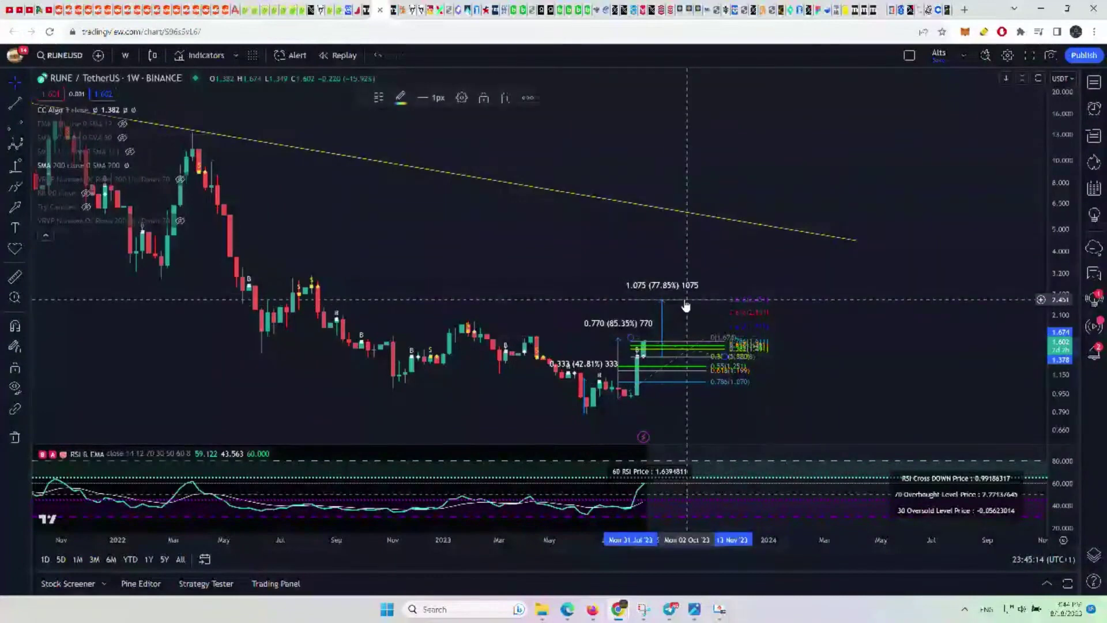
key("Delete")
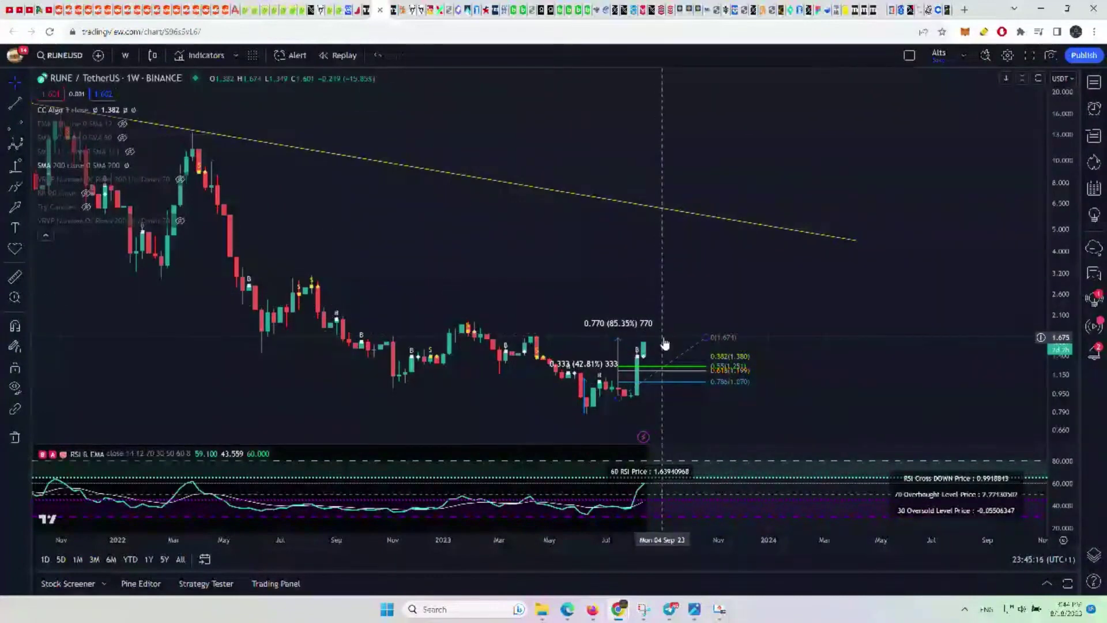
left_click(664, 343)
key("Delete")
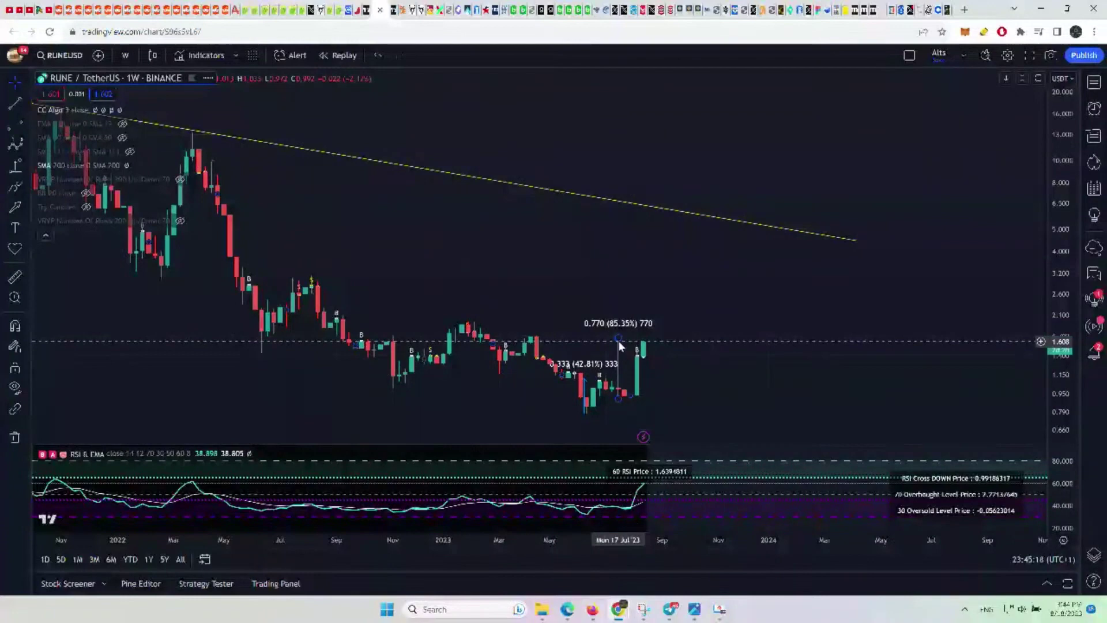
key("Delete")
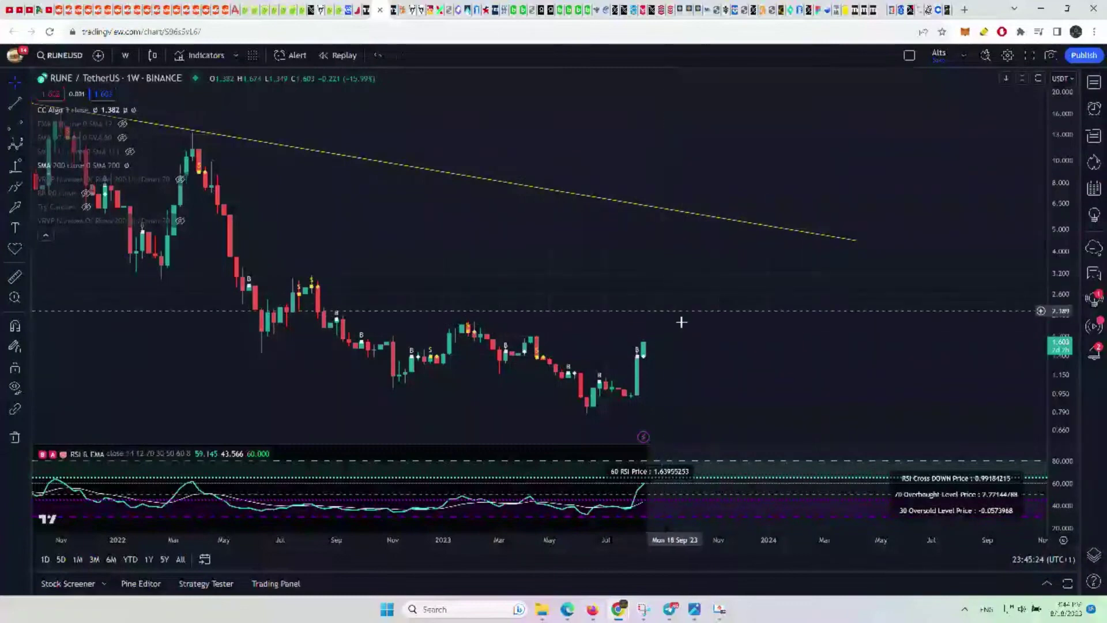
scroll(670, 311, "up", 3)
left_click_drag(672, 349, 864, 247)
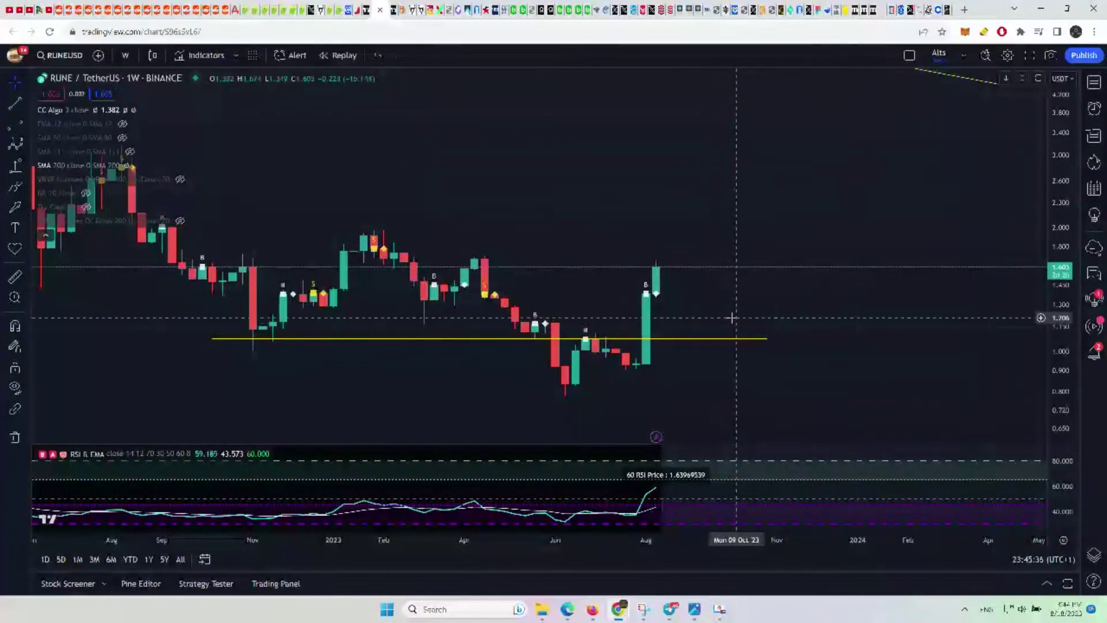
Hide the BB 20 Bollinger Bands on the BTCUSD weekly chart, then go back to RUNE
left_click(365, 10)
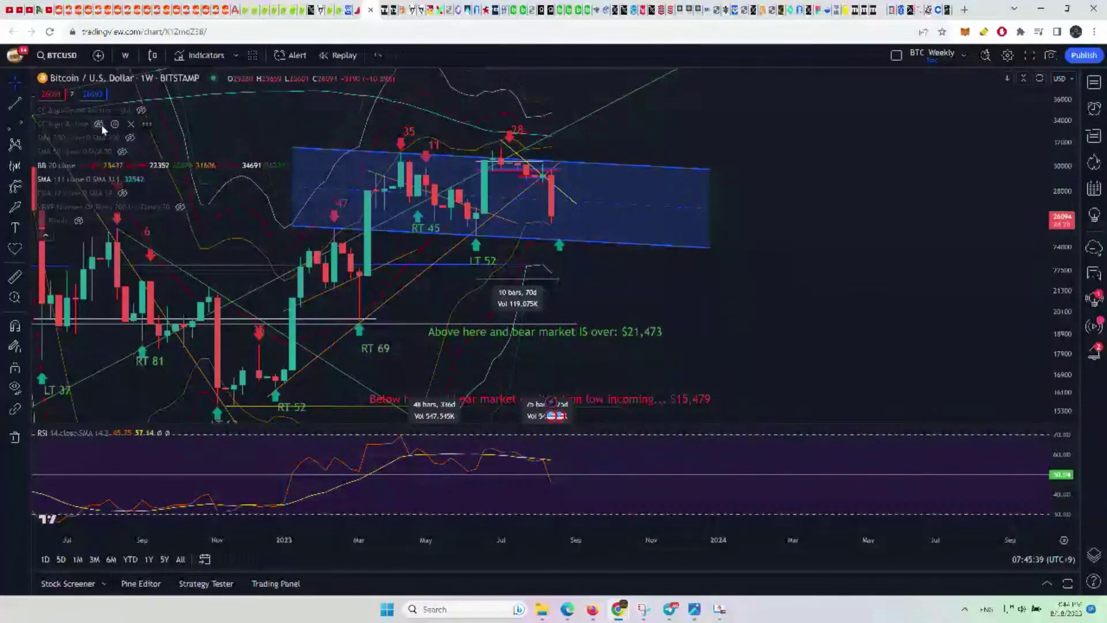
left_click(84, 165)
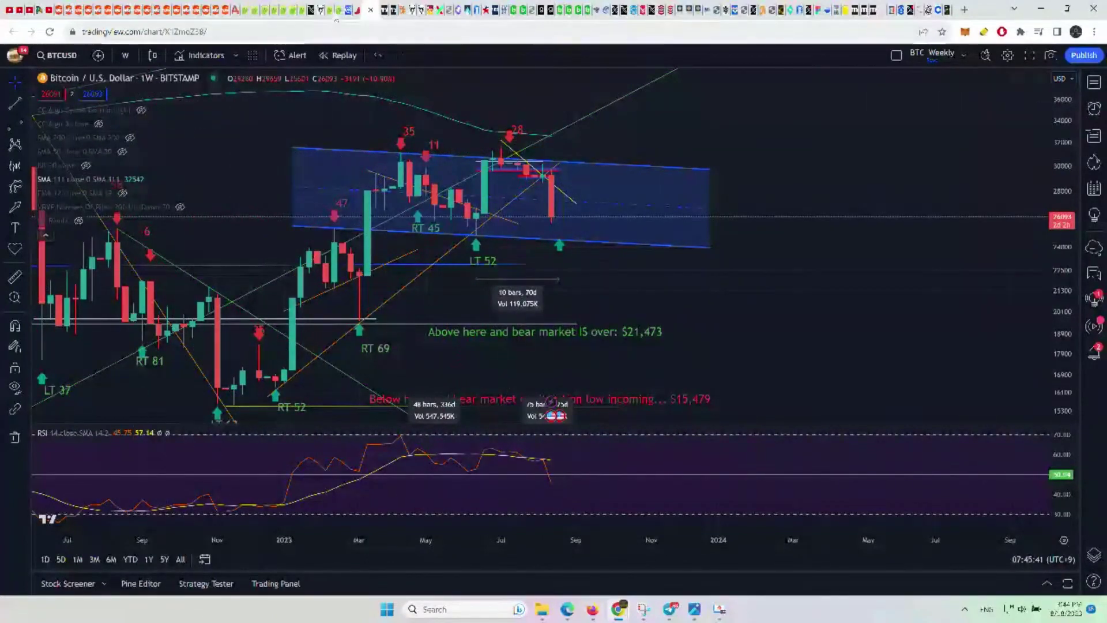
left_click(394, 7)
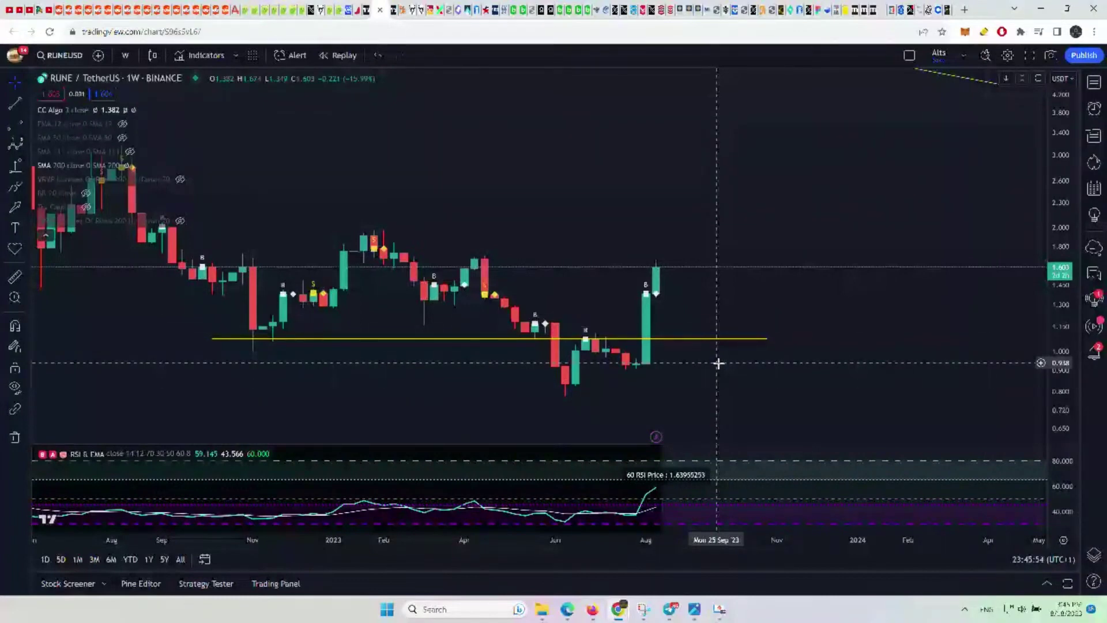
Hide the CC Algo buy/sell markers on the RUNE weekly chart
scroll(718, 363, "up", 2)
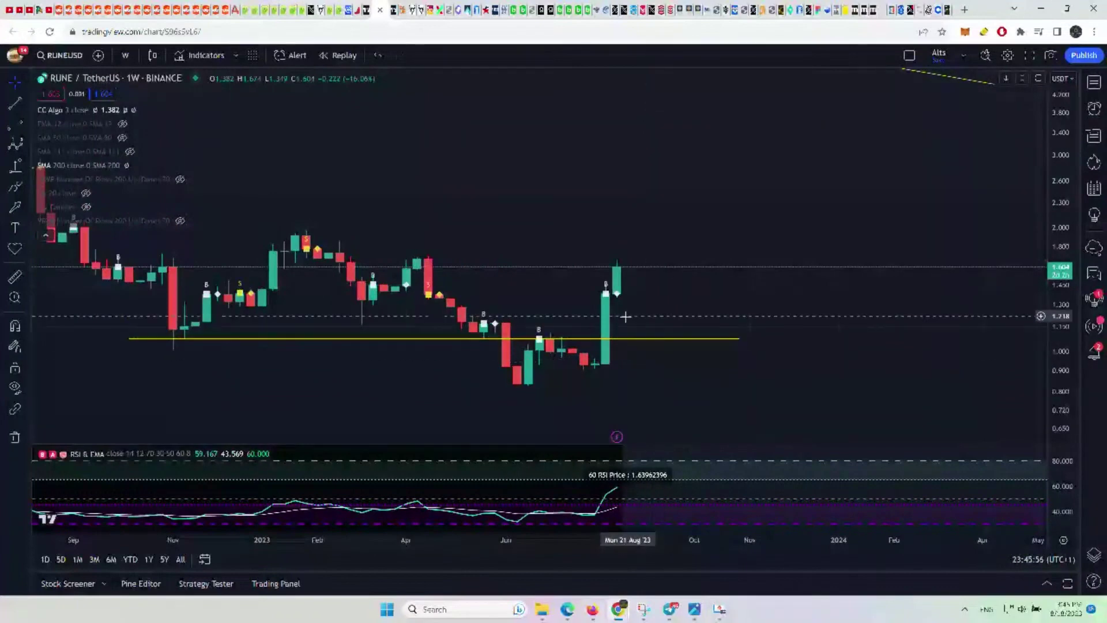
left_click(99, 108)
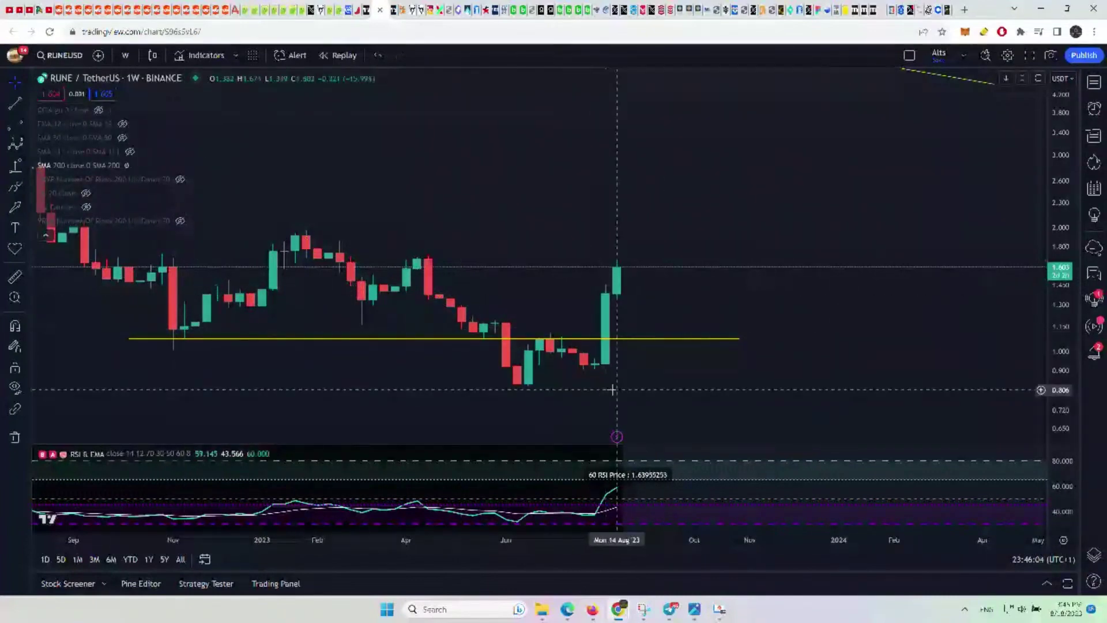
scroll(617, 386, "down", 3)
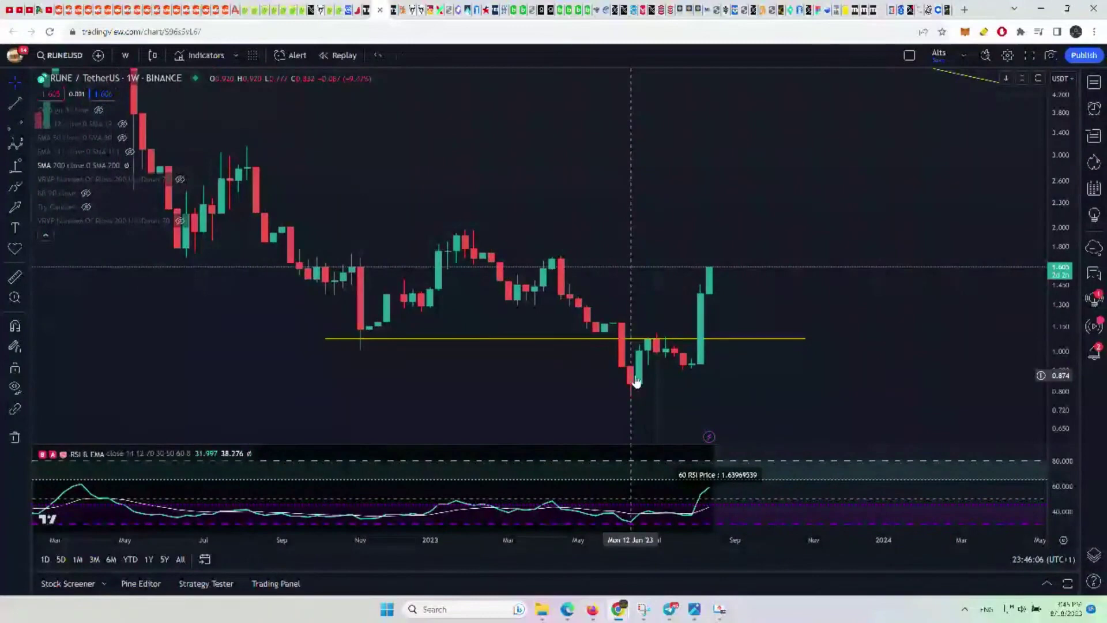
Check the RUNE page on CoinGecko, then return to the TradingView weekly chart
left_click(257, 10)
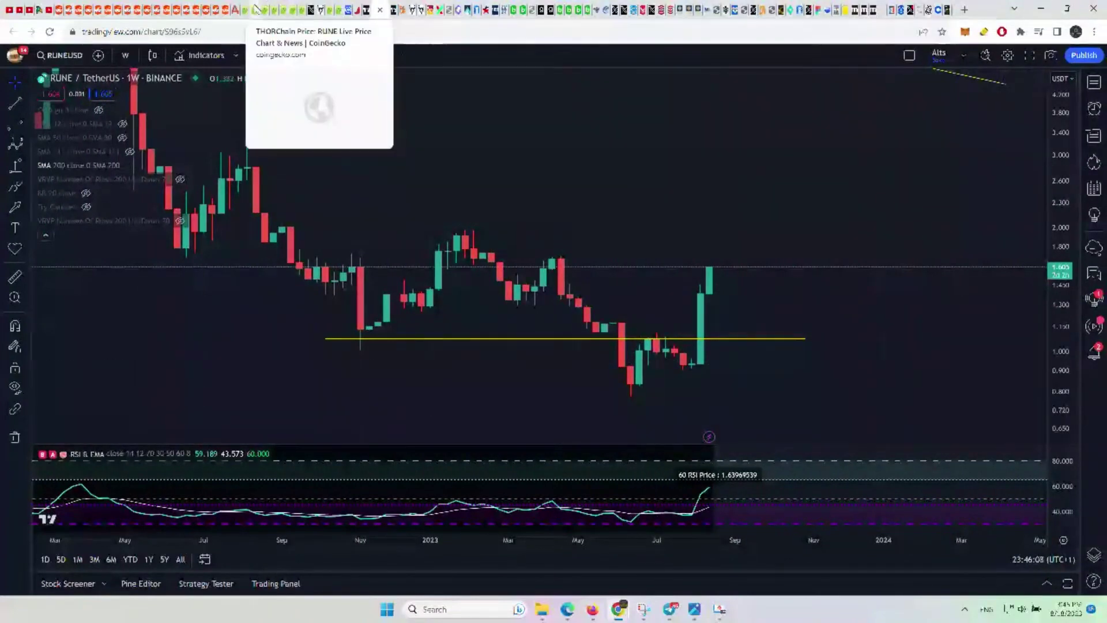
scroll(1056, 340, "down", 1)
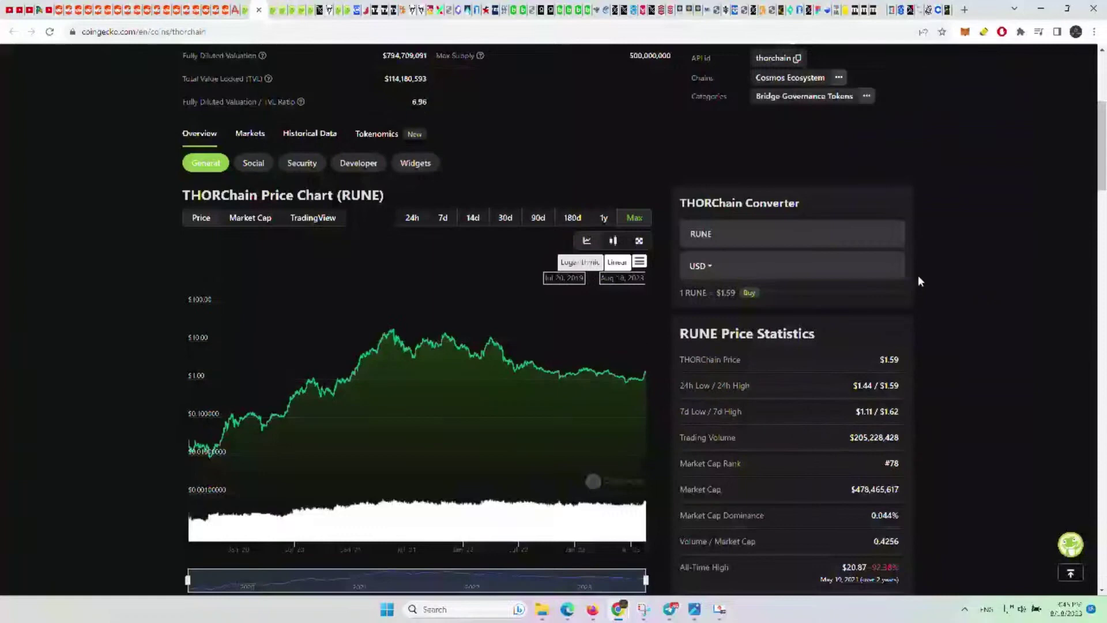
left_click(376, 10)
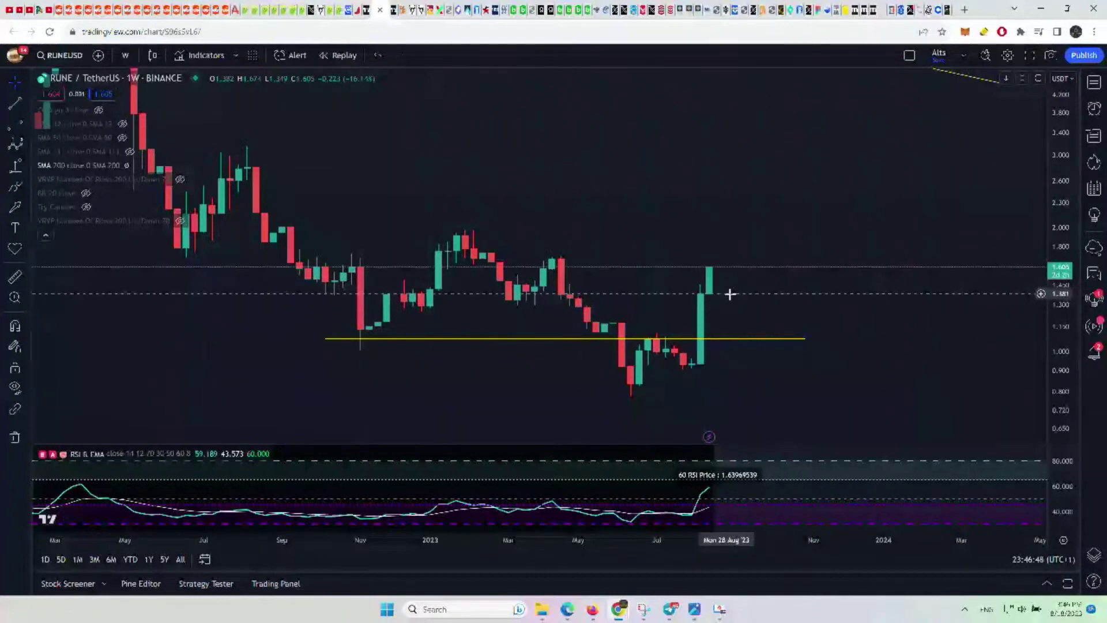
left_click(99, 110)
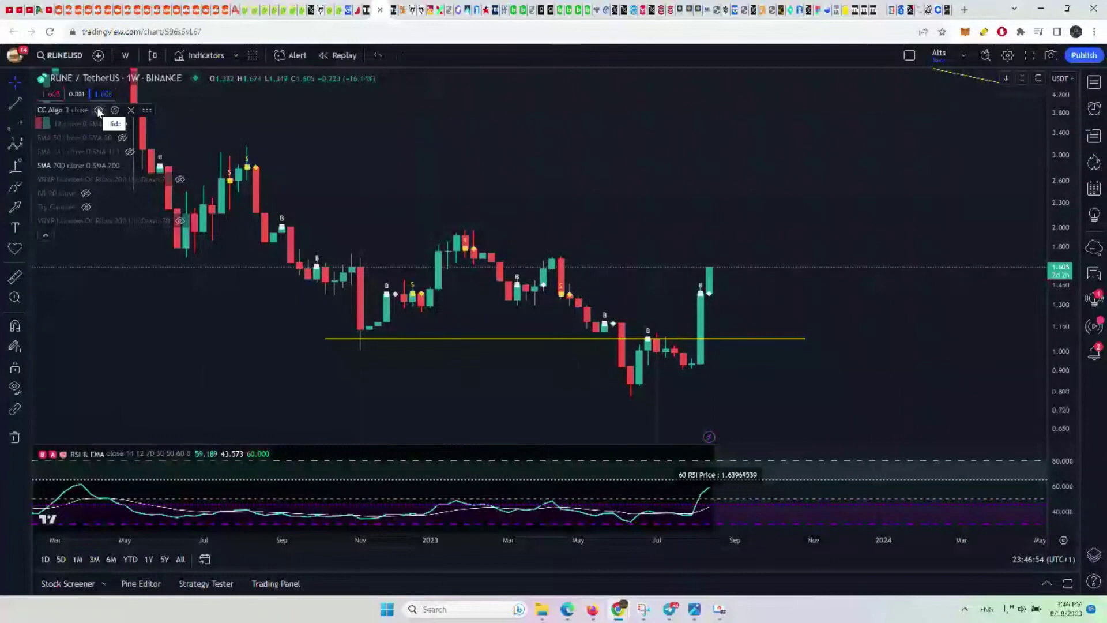
left_click(98, 111)
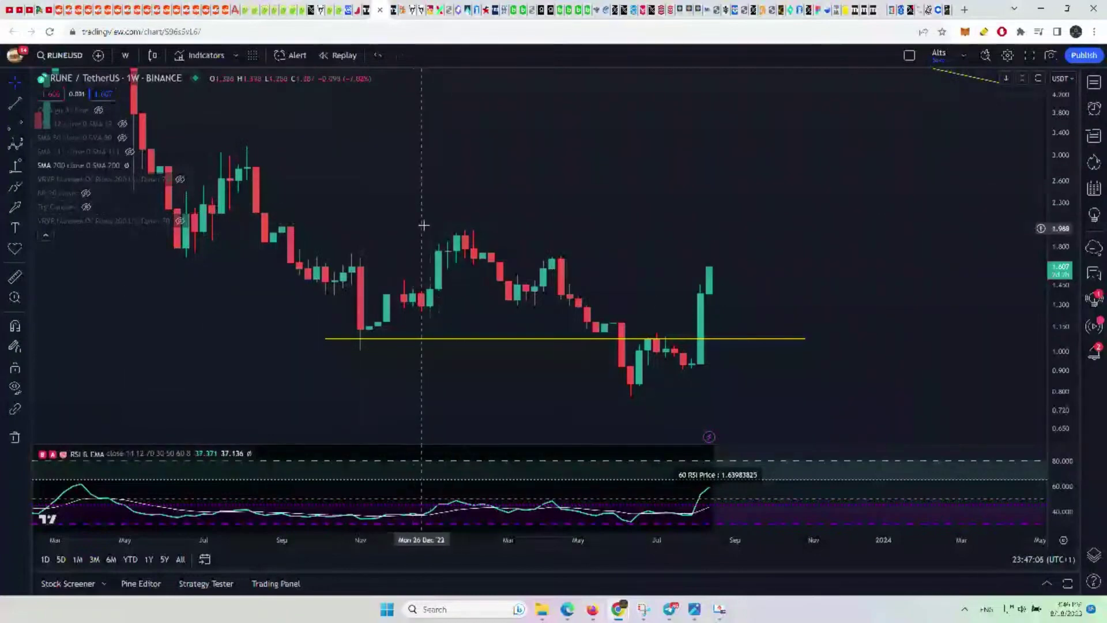
scroll(213, 121, "down", 3)
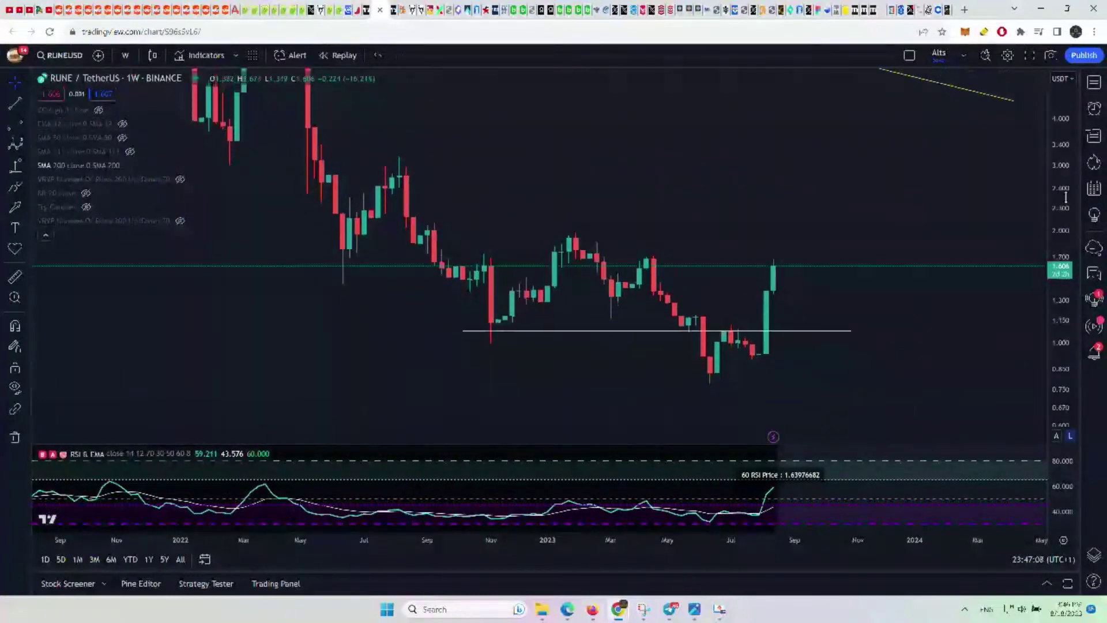
left_click_drag(1040, 265, 1039, 286)
scroll(926, 283, "down", 4)
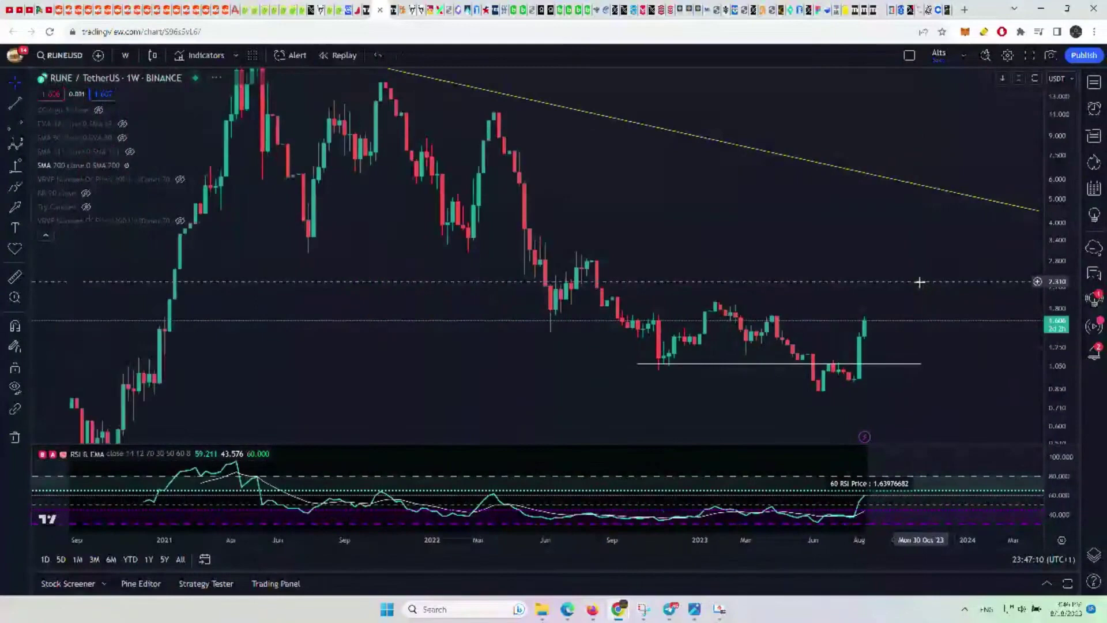
left_click_drag(908, 297, 946, 241)
scroll(873, 256, "up", 1)
scroll(871, 261, "down", 1)
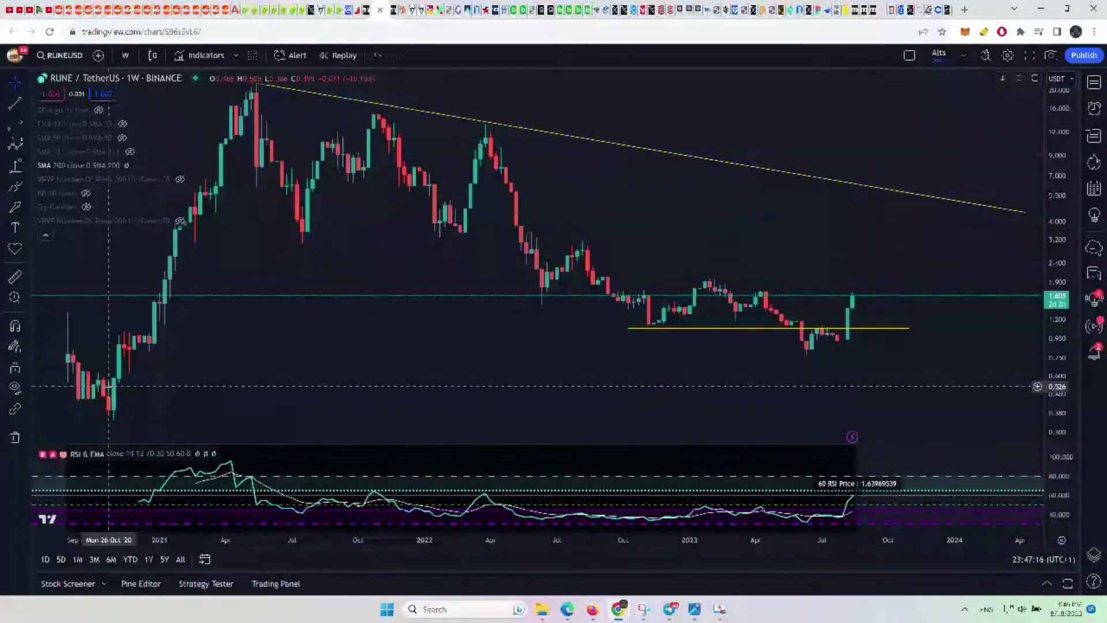
left_click(98, 109)
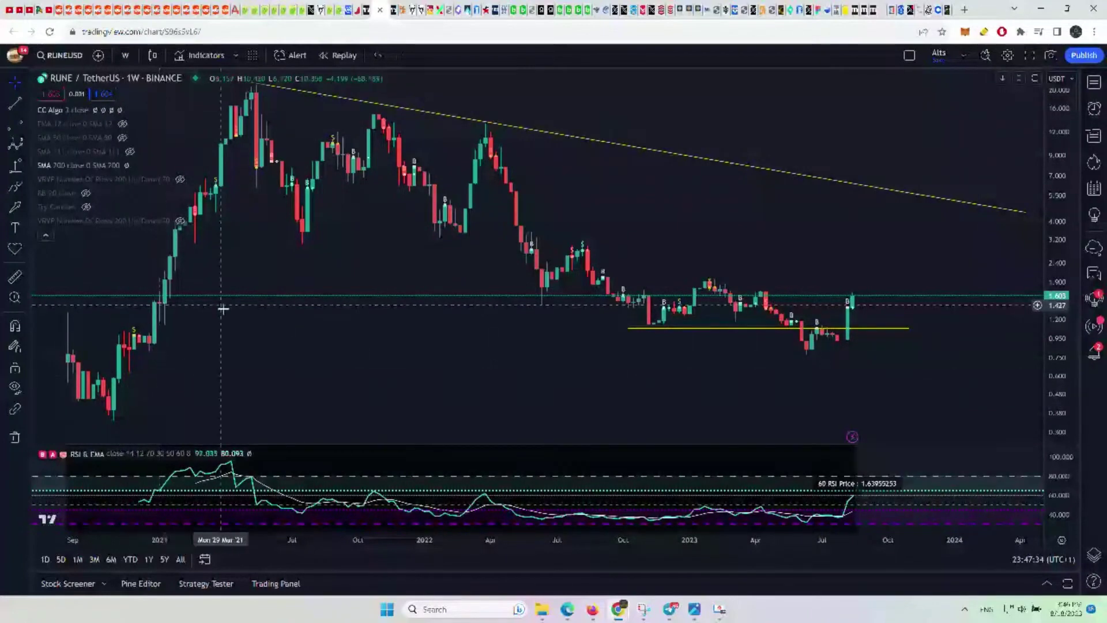
left_click_drag(166, 303, 217, 276)
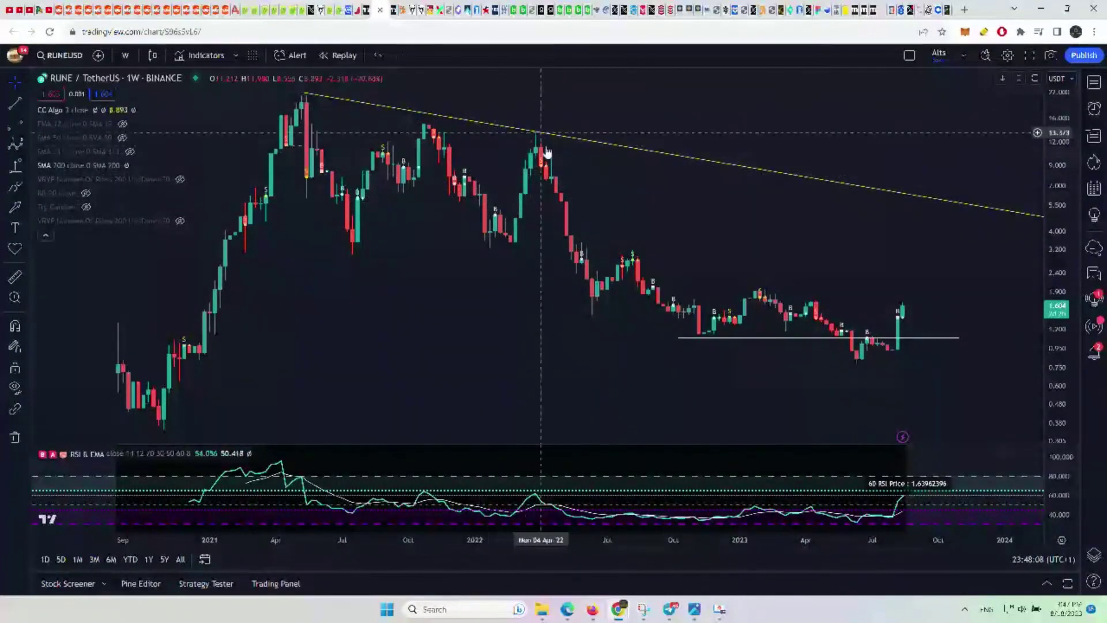
left_click_drag(608, 190, 494, 163)
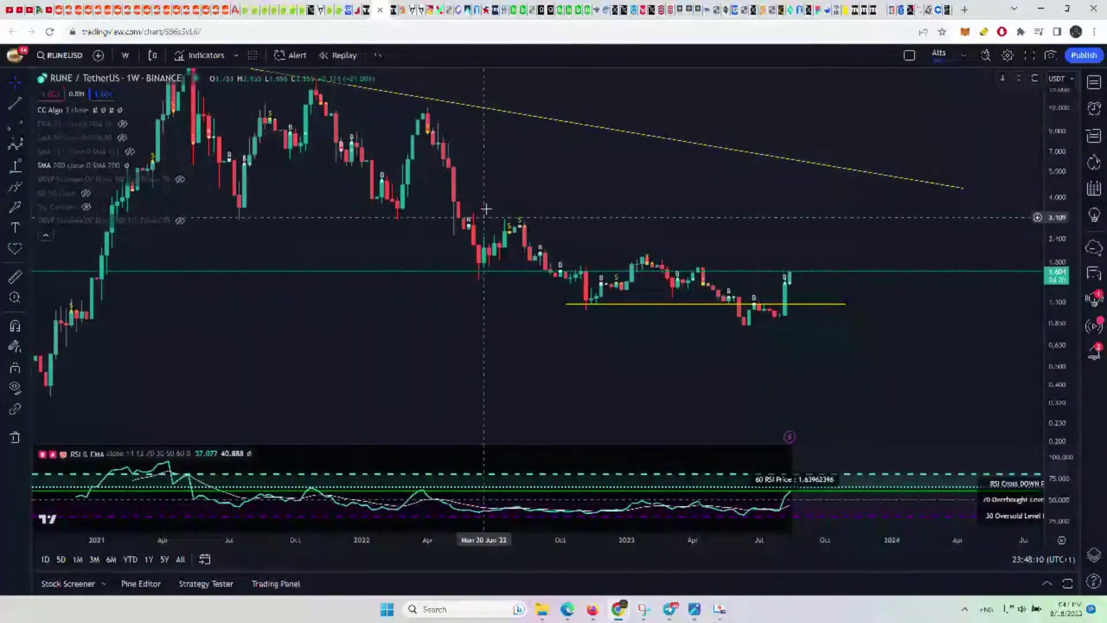
left_click_drag(482, 209, 432, 274)
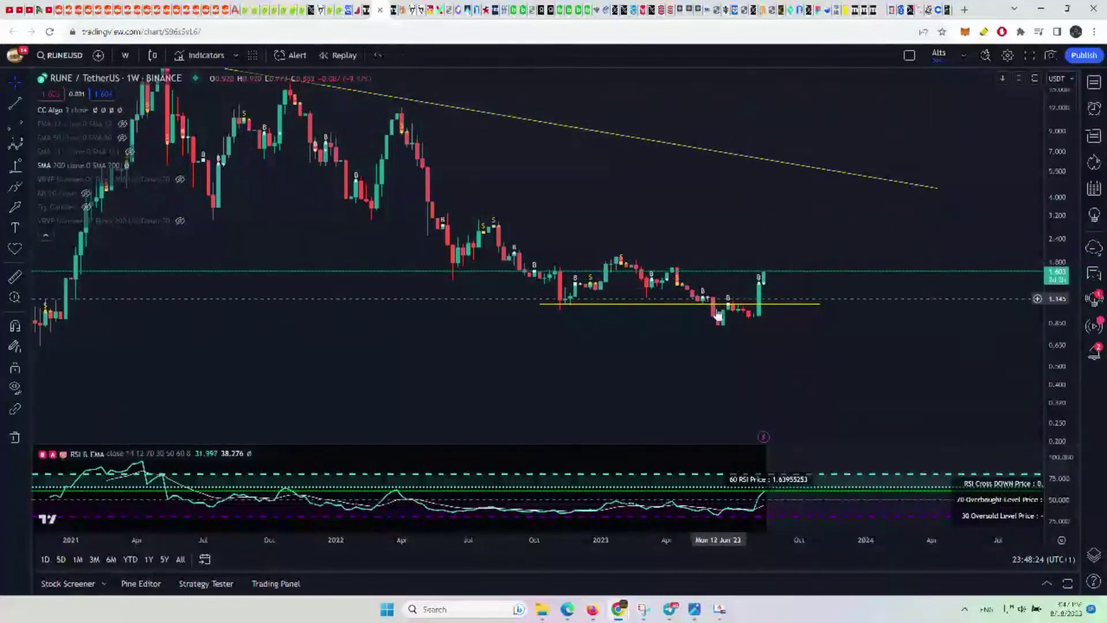
scroll(605, 371, "left", 5)
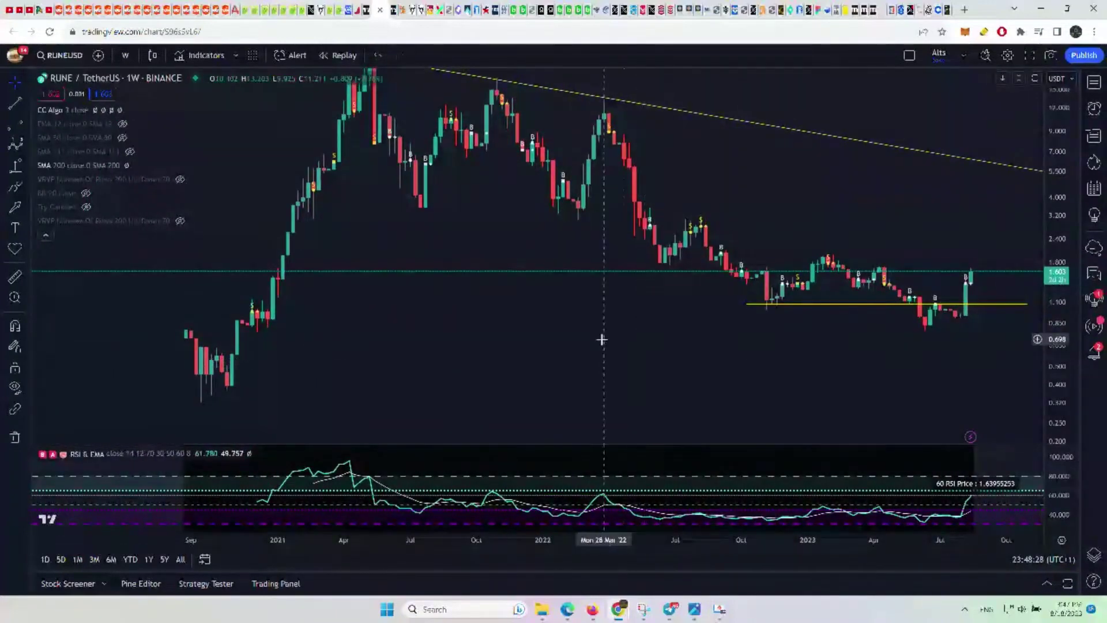
left_click_drag(594, 341, 553, 376)
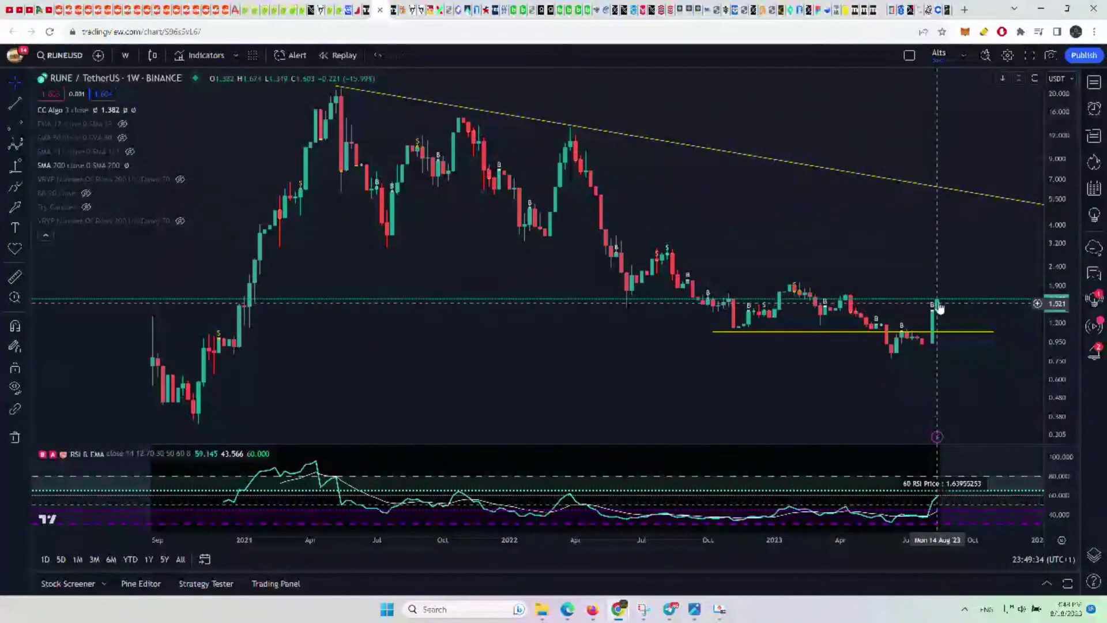
left_click(955, 337)
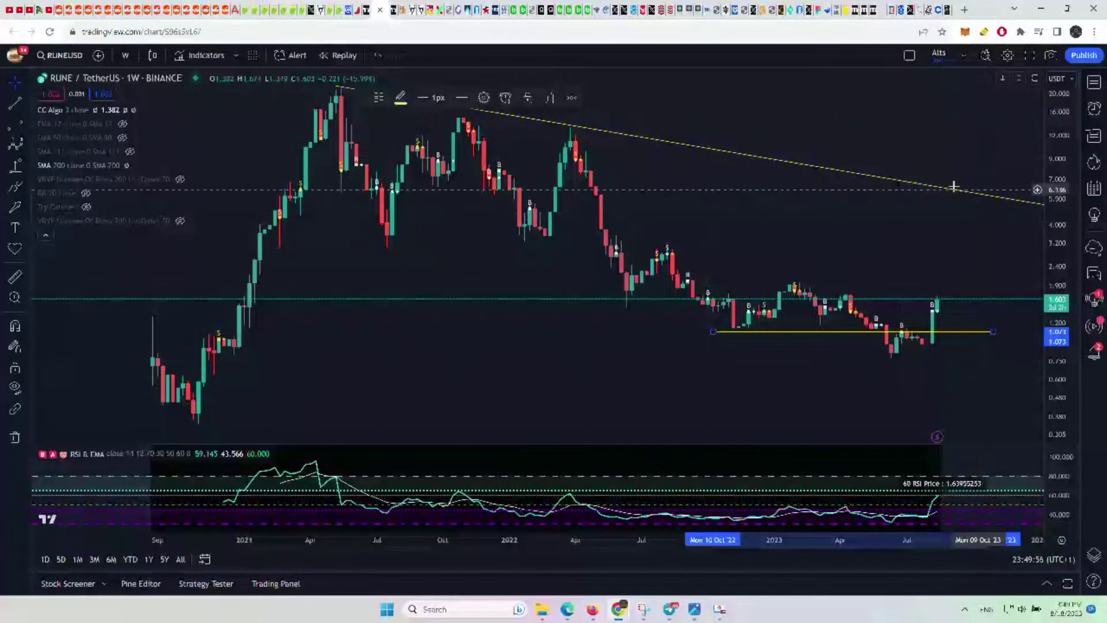
left_click_drag(953, 185, 912, 219)
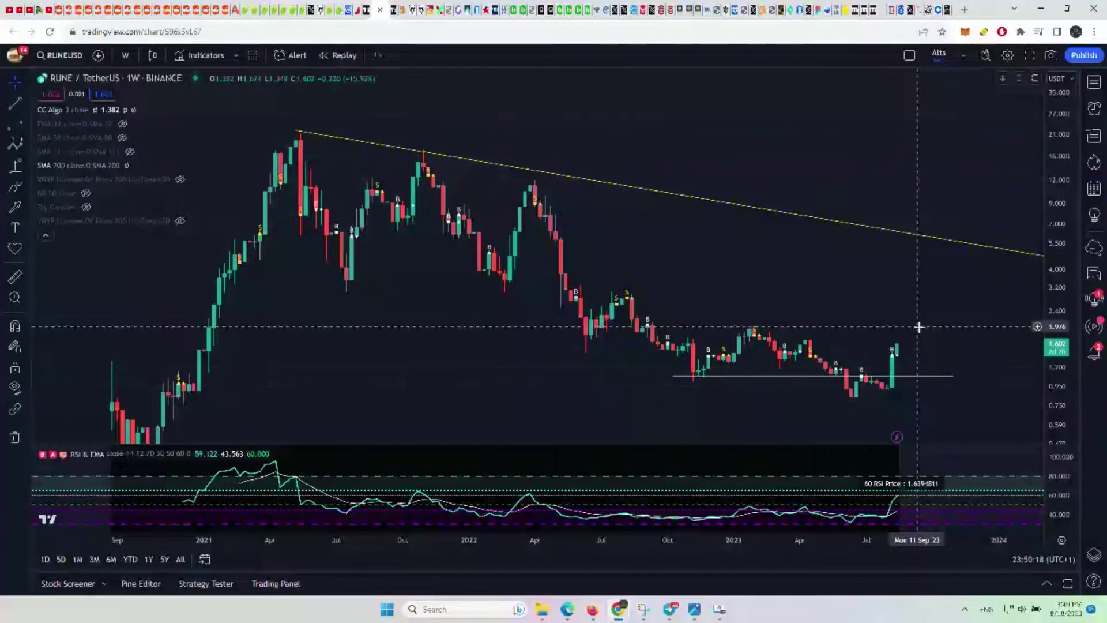
left_click_drag(918, 327, 932, 271)
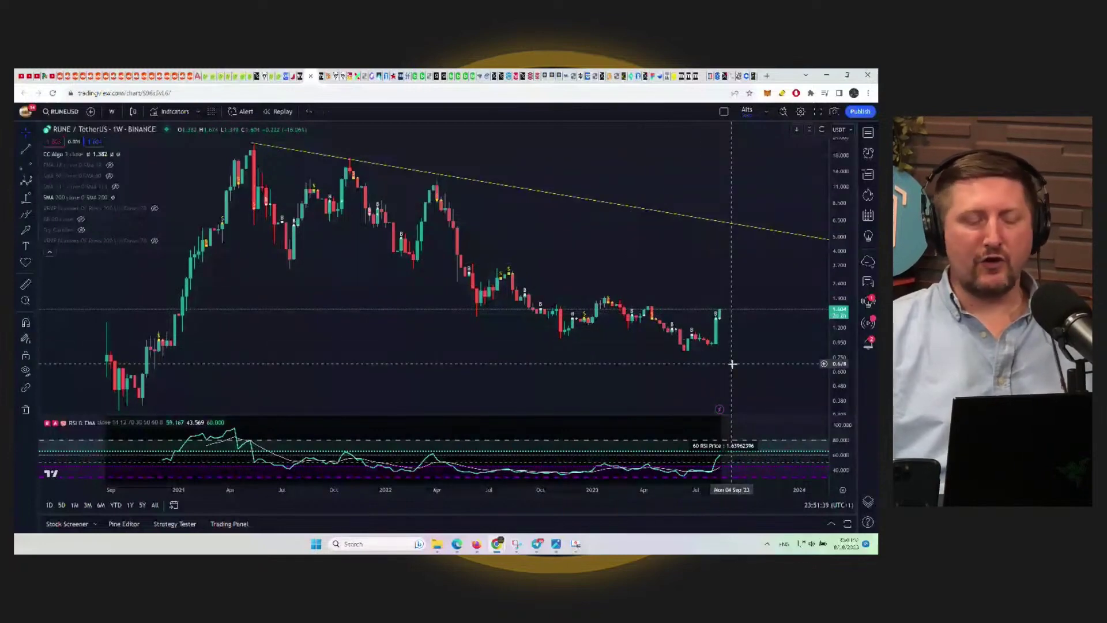
Hide the CC Algo buy/sell signals and zoom into the recent RUNE price action
scroll(730, 369, "up", 3)
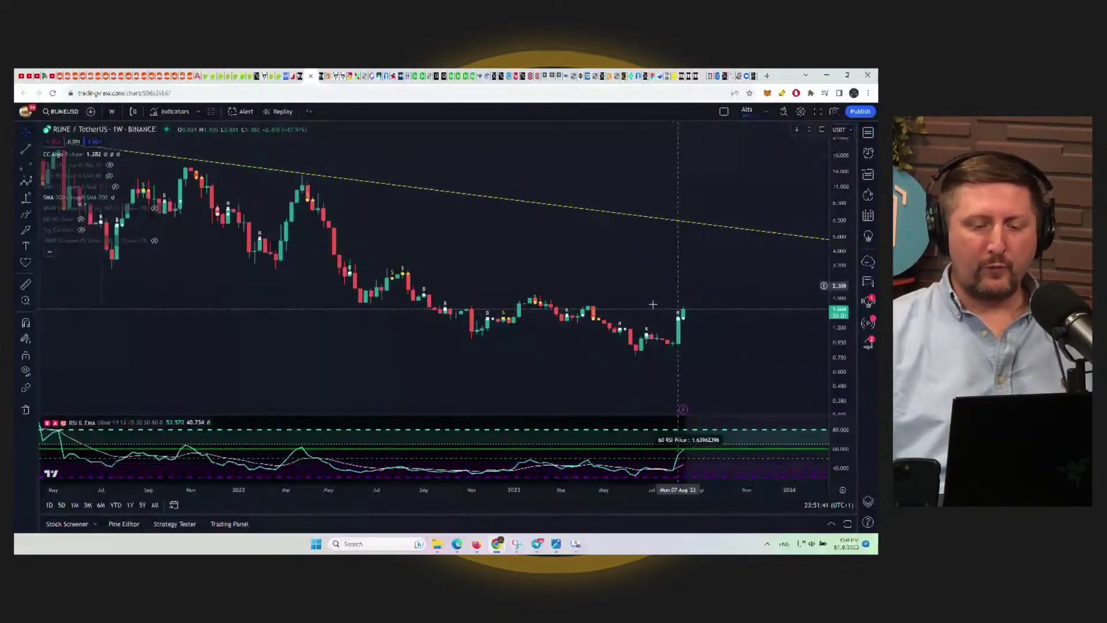
left_click(90, 155)
left_click_drag(807, 357, 787, 329)
scroll(786, 328, "up", 2)
left_click_drag(796, 250, 667, 287)
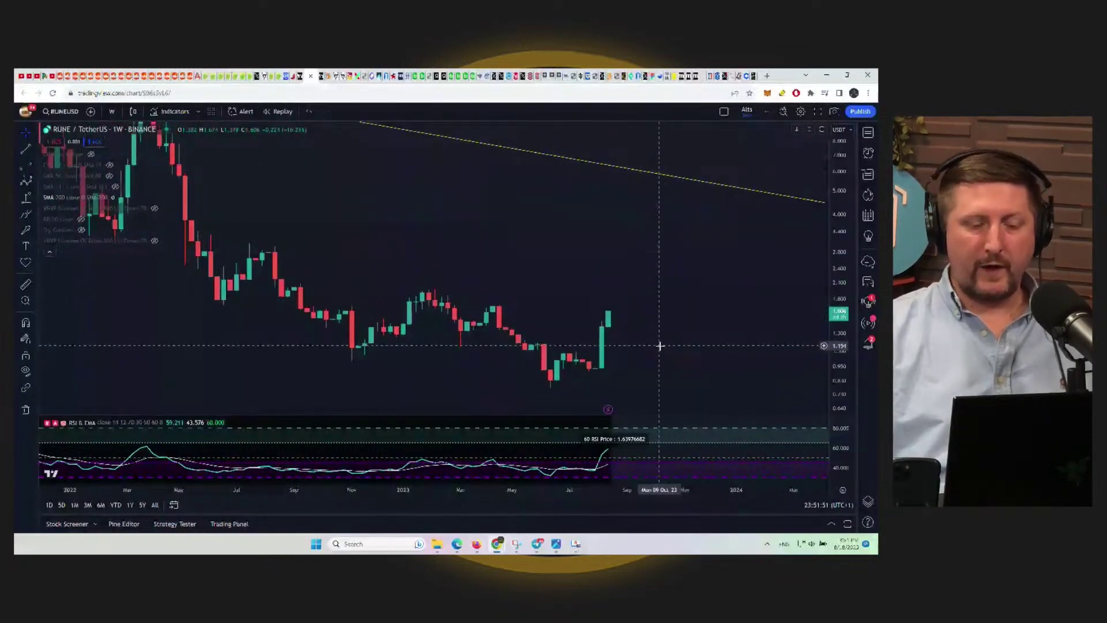
scroll(654, 345, "up", 1)
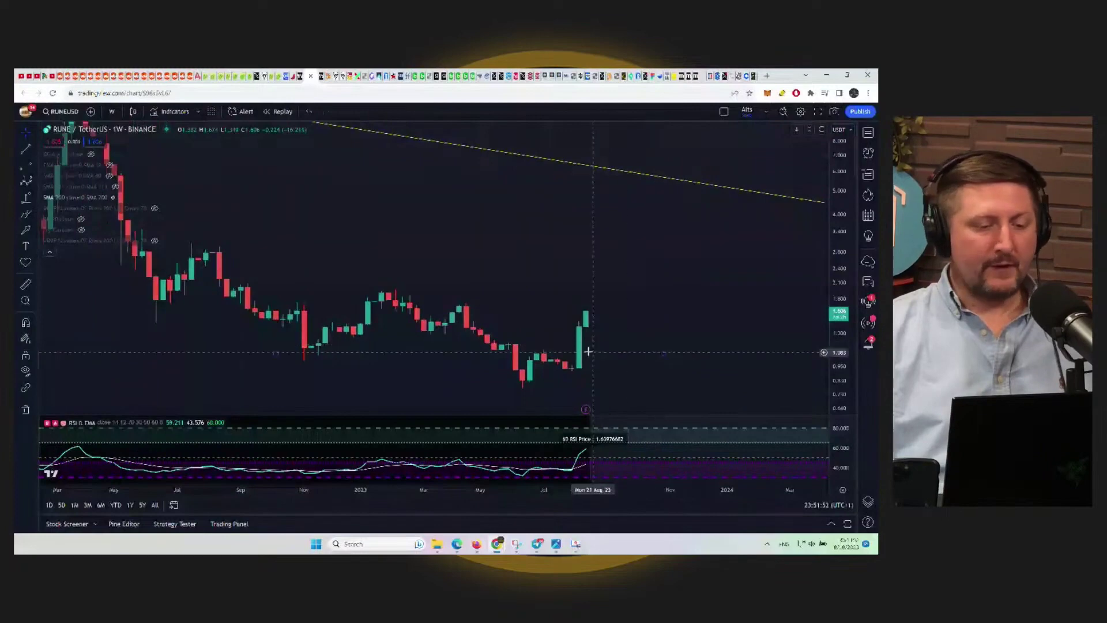
Switch the RUNE/TetherUS chart to 1D candles with the August rally centred
left_click(111, 111)
left_click(116, 361)
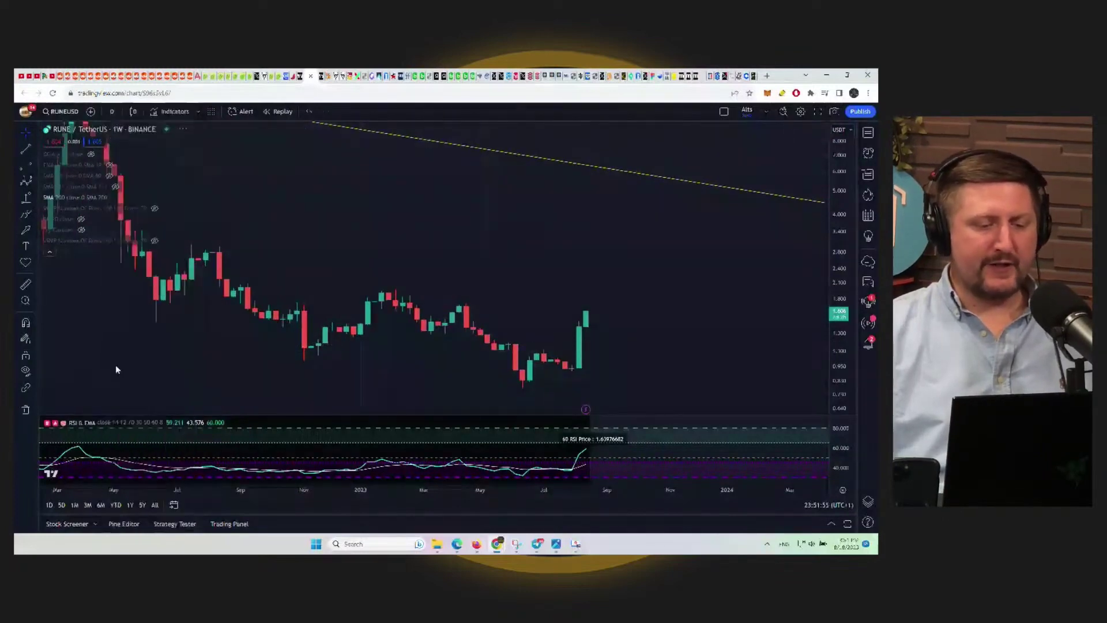
scroll(640, 311, "down", 4)
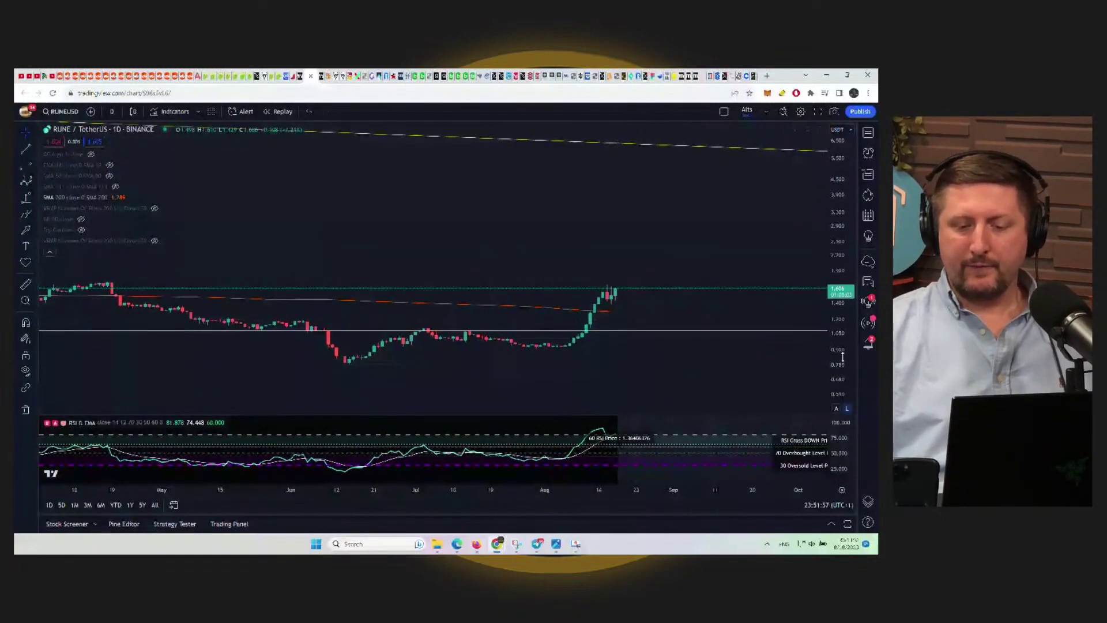
left_click_drag(714, 304, 607, 188)
scroll(544, 197, "up", 1)
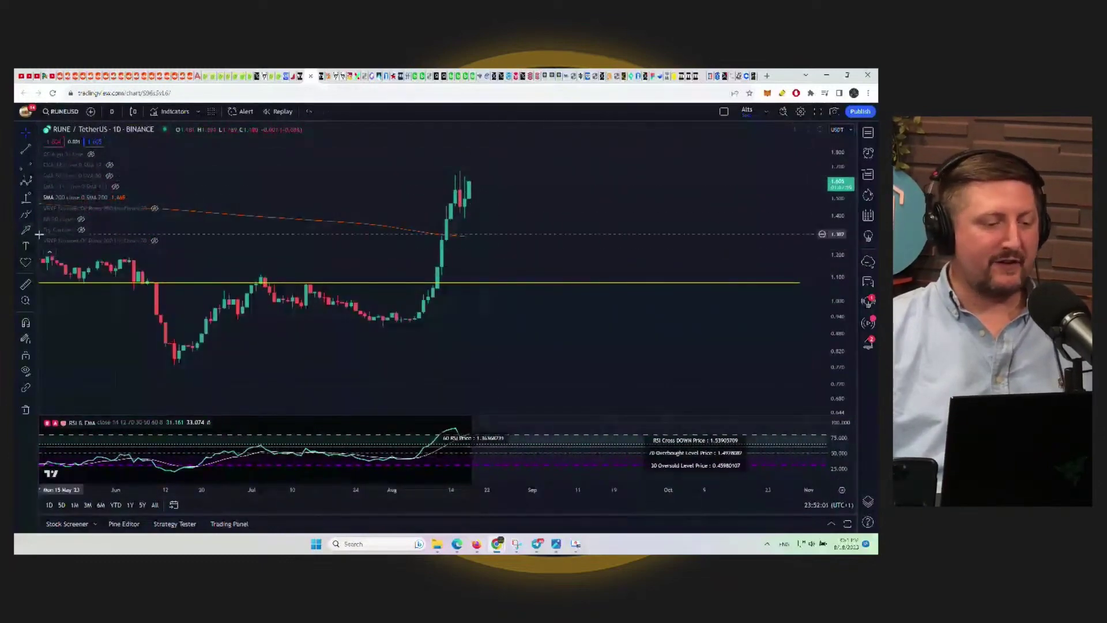
left_click_drag(527, 254, 555, 264)
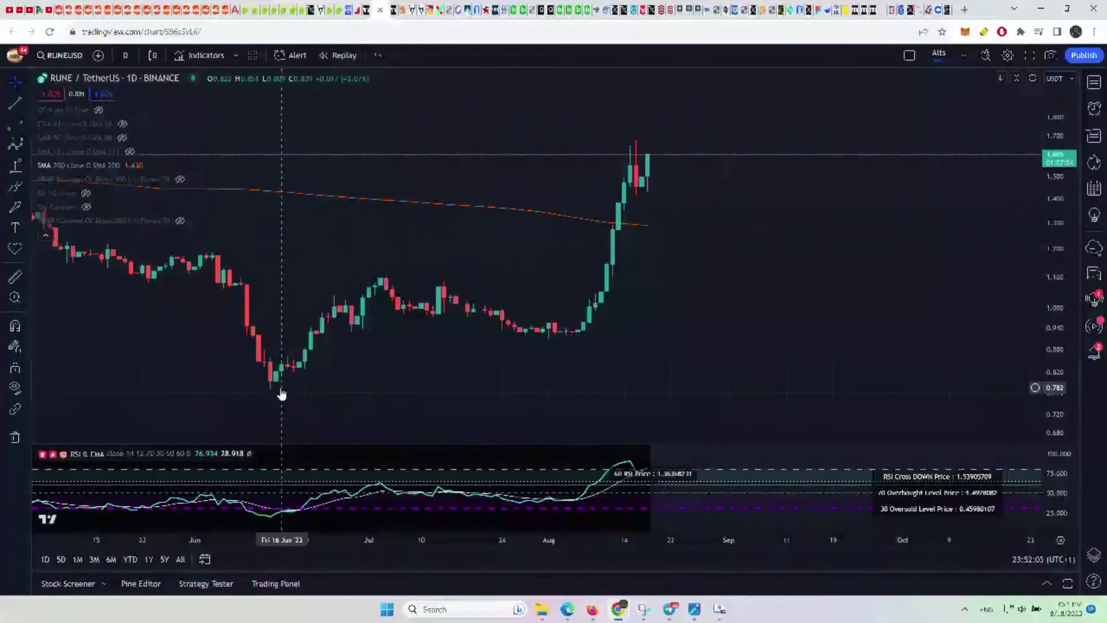
Place Elliott impulse points (0) at the June low through (III) at the August high to a projected (V)
left_click(15, 143)
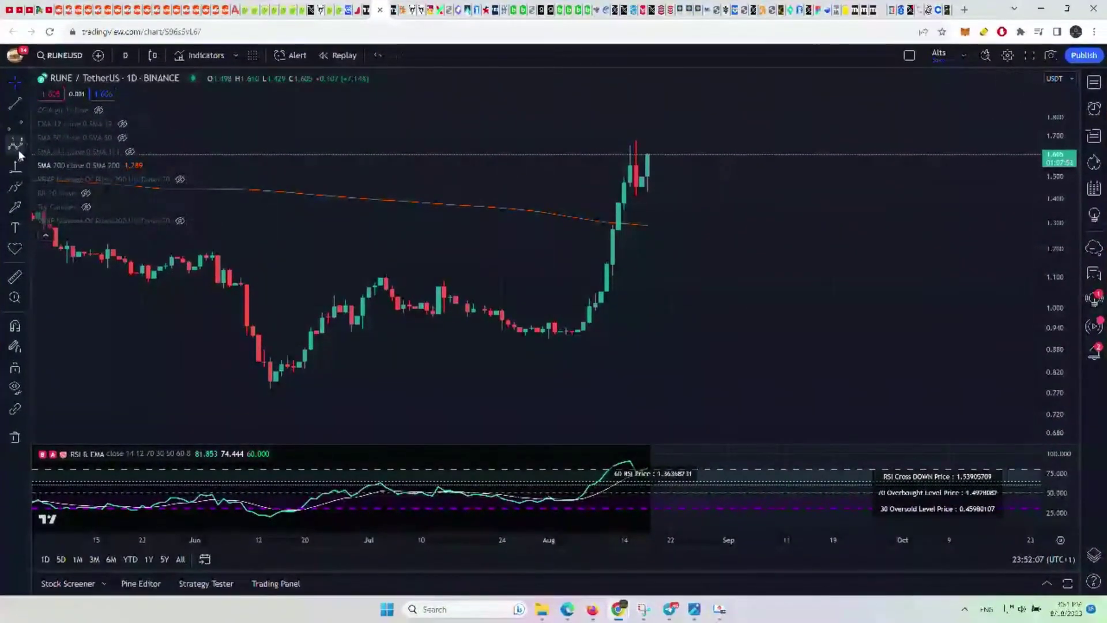
left_click(269, 390)
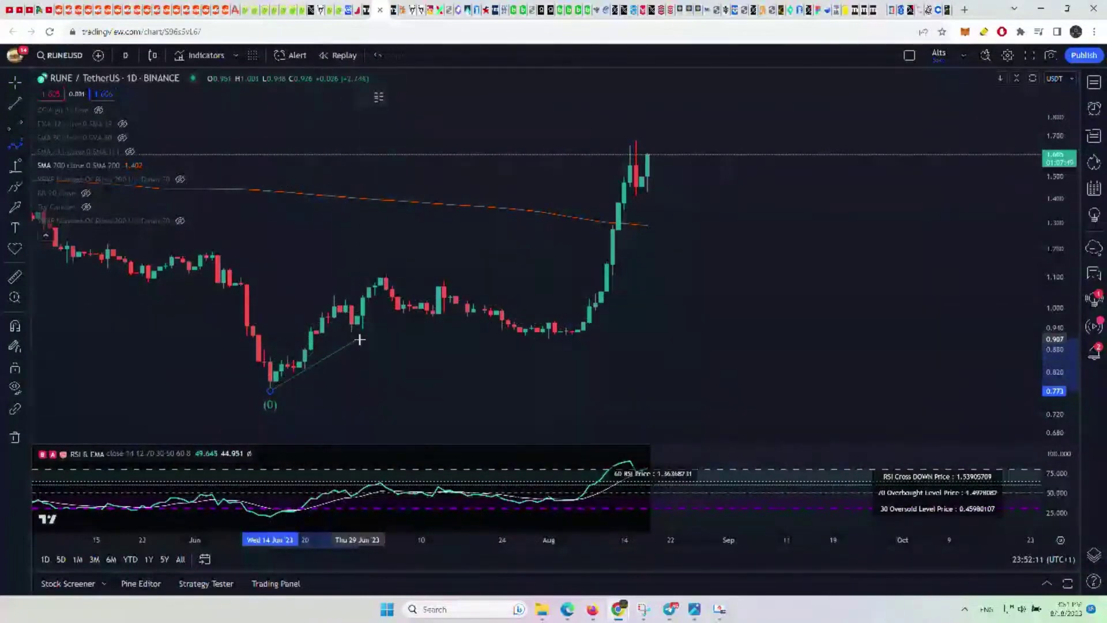
left_click(379, 272)
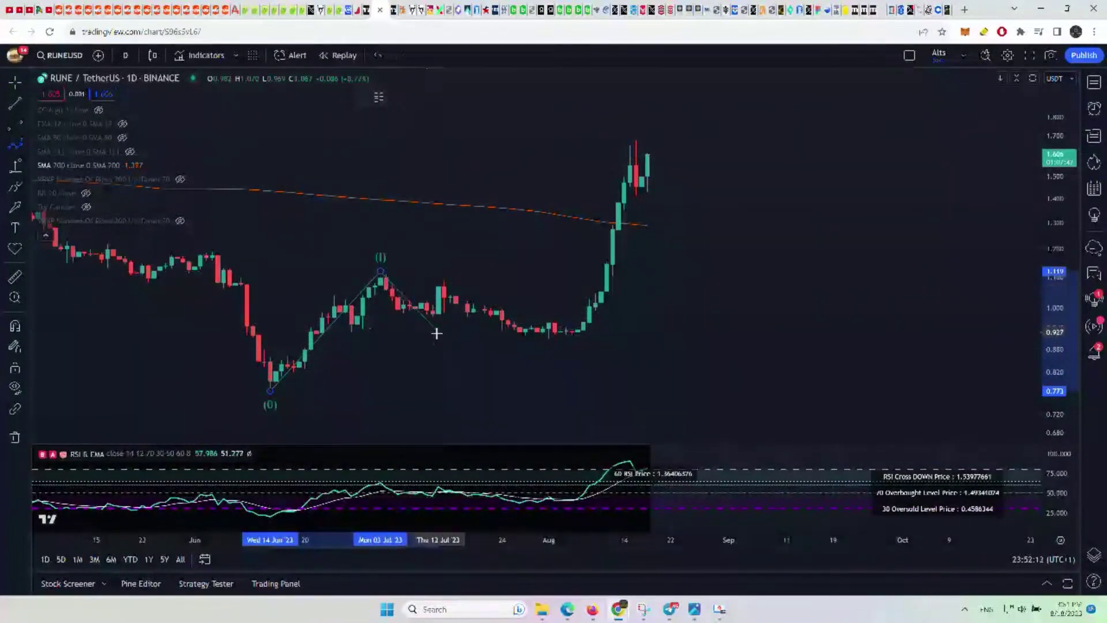
left_click(537, 344)
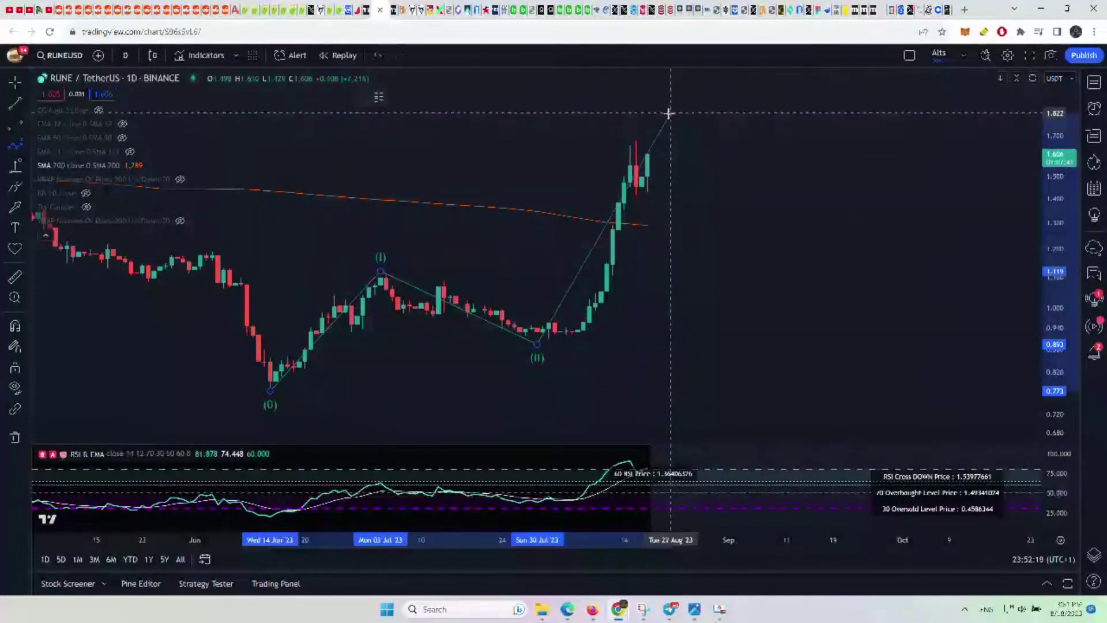
left_click(634, 137)
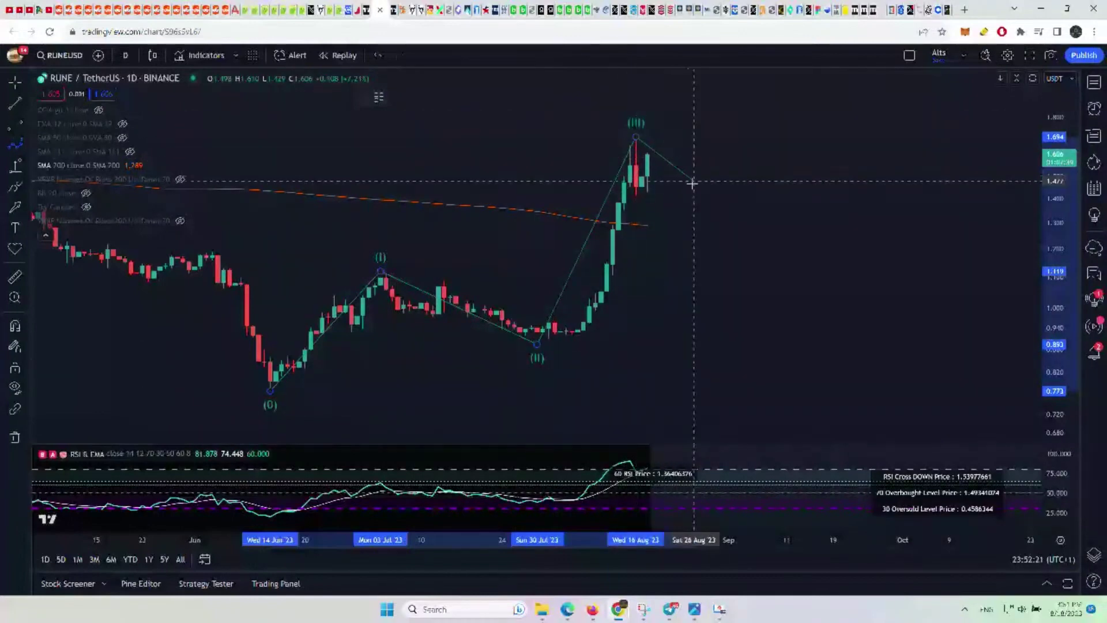
left_click(702, 208)
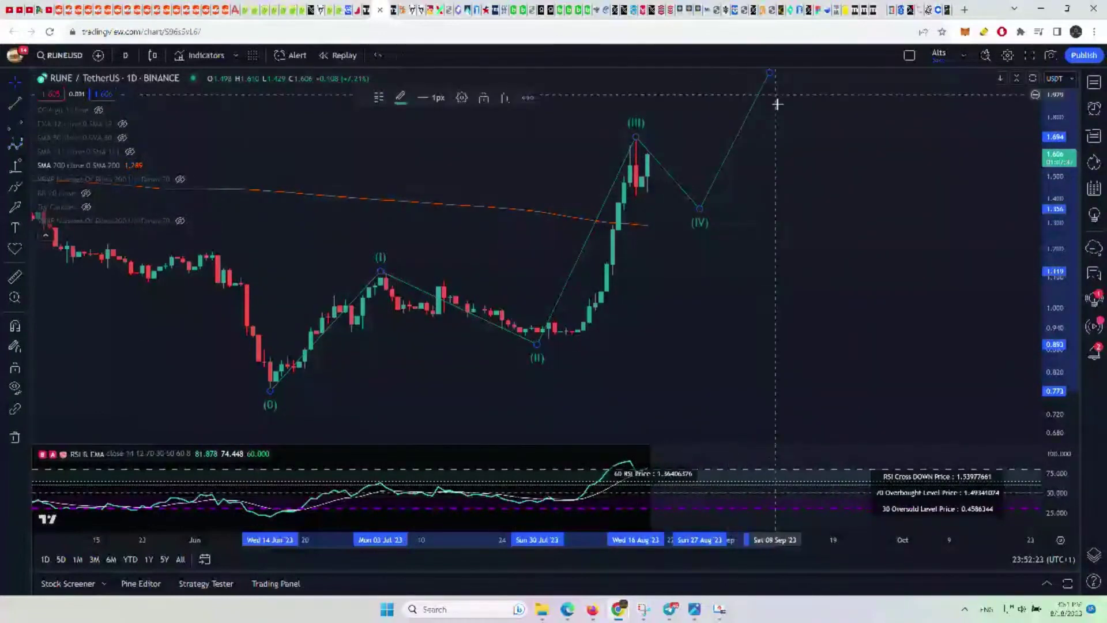
left_click(773, 77)
Fit the whole wave in view and settle point (III) onto the August peak
scroll(820, 302, "down", 2)
key("alt+h")
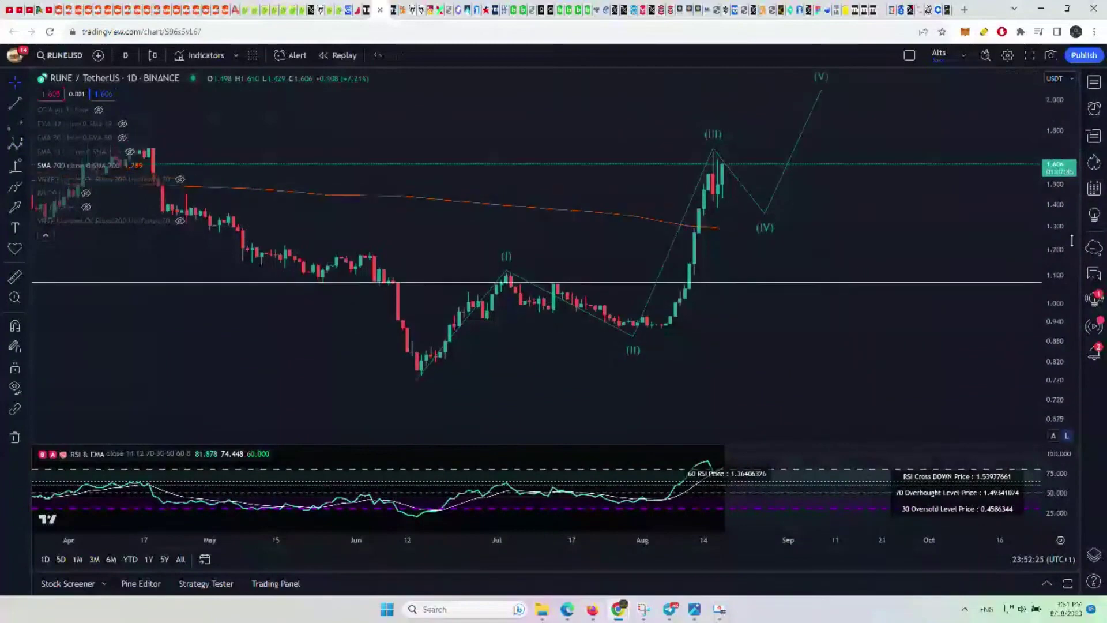
left_click_drag(908, 260, 863, 266)
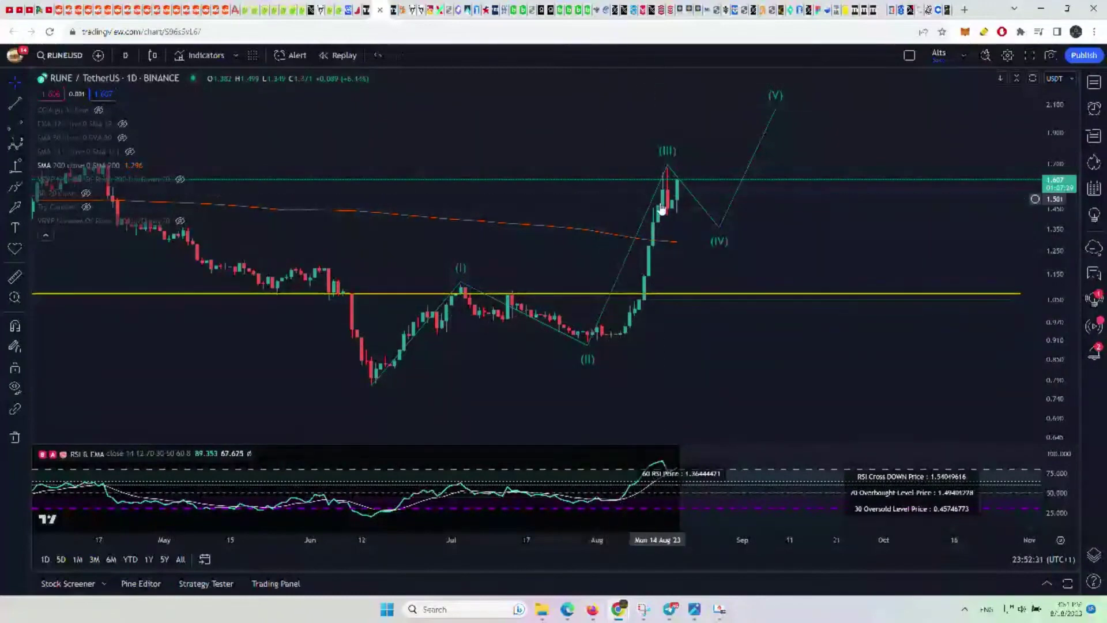
mouse_move(673, 167)
left_mouse_down()
mouse_move(694, 150)
mouse_move(666, 163)
left_mouse_up()
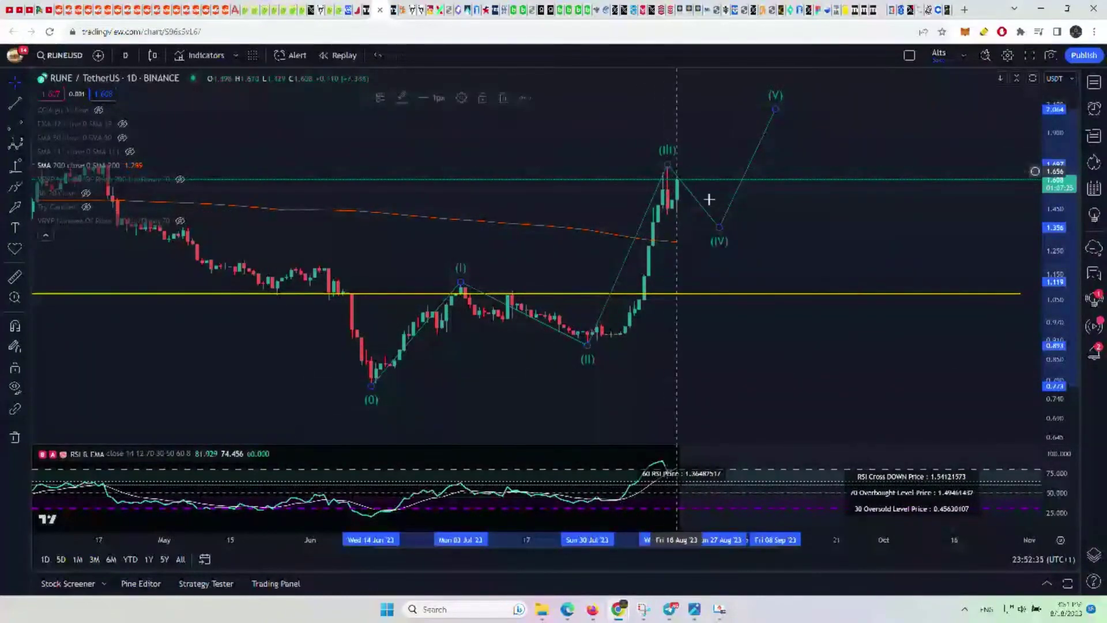
left_click(725, 246)
left_click(665, 166)
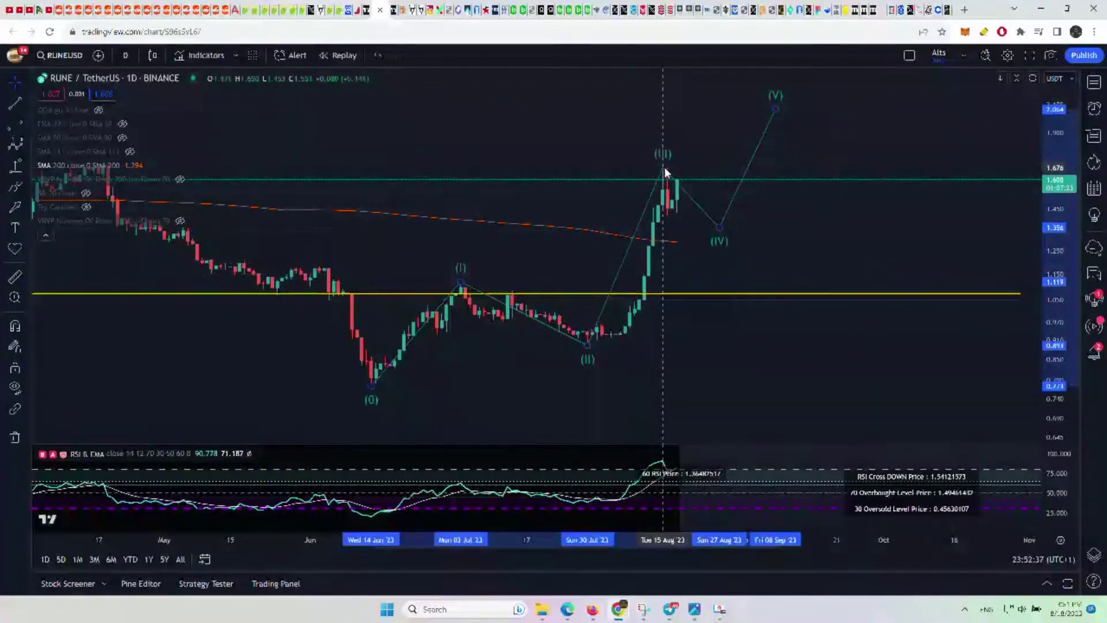
scroll(726, 309, "down", 2)
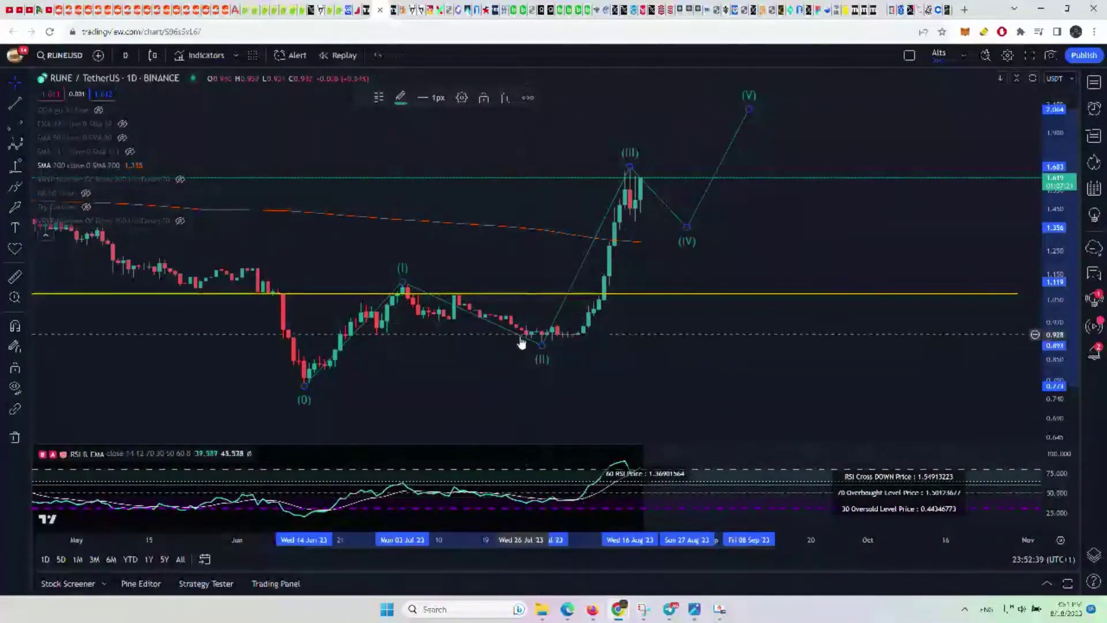
Draw a Fib retracement from the wave (II) low near 0.900 to the 1.670 peak
left_click(228, 155)
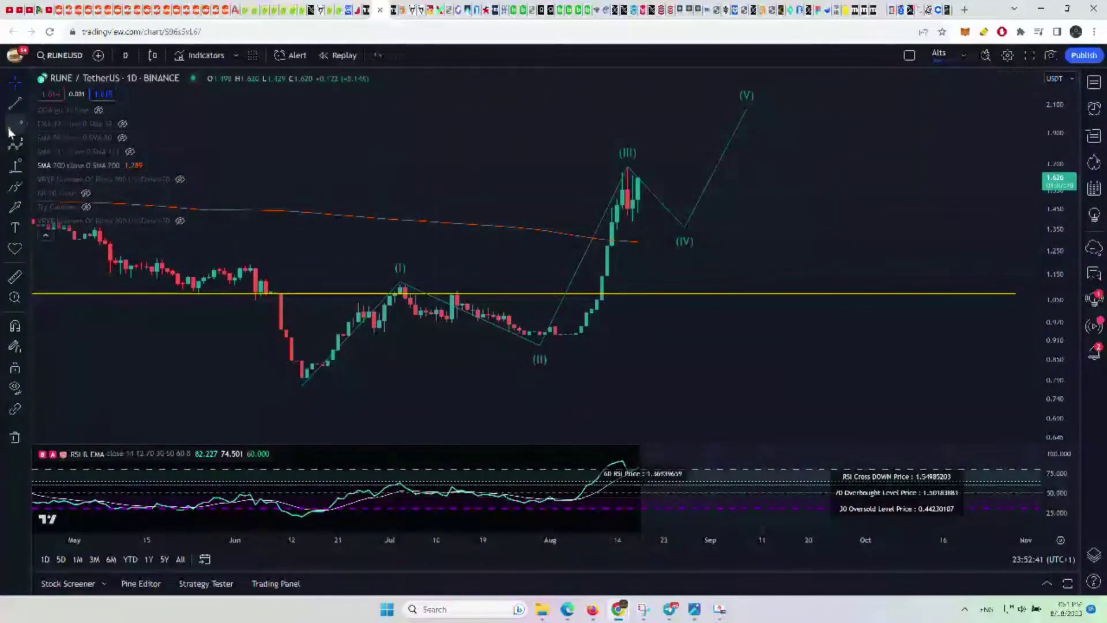
left_click(524, 343)
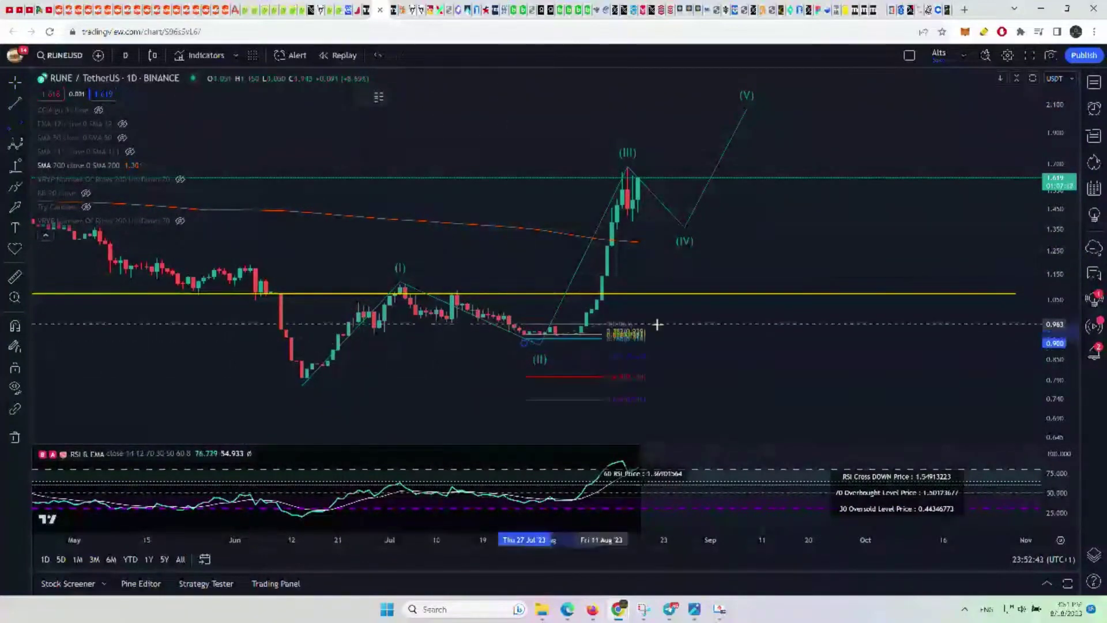
left_click(886, 169)
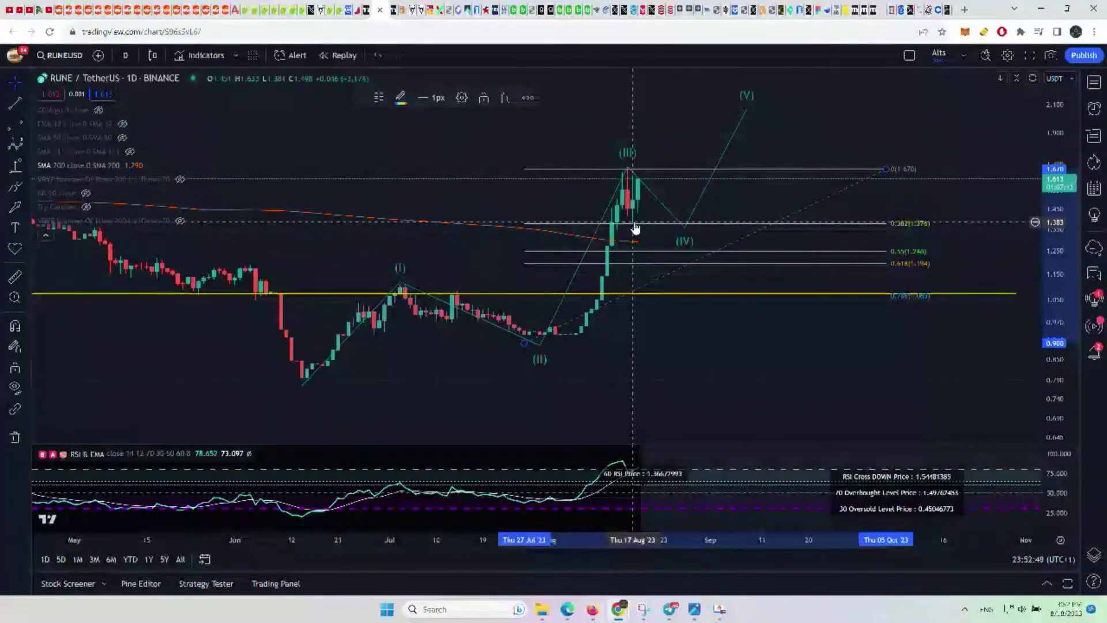
scroll(634, 229, "up", 2)
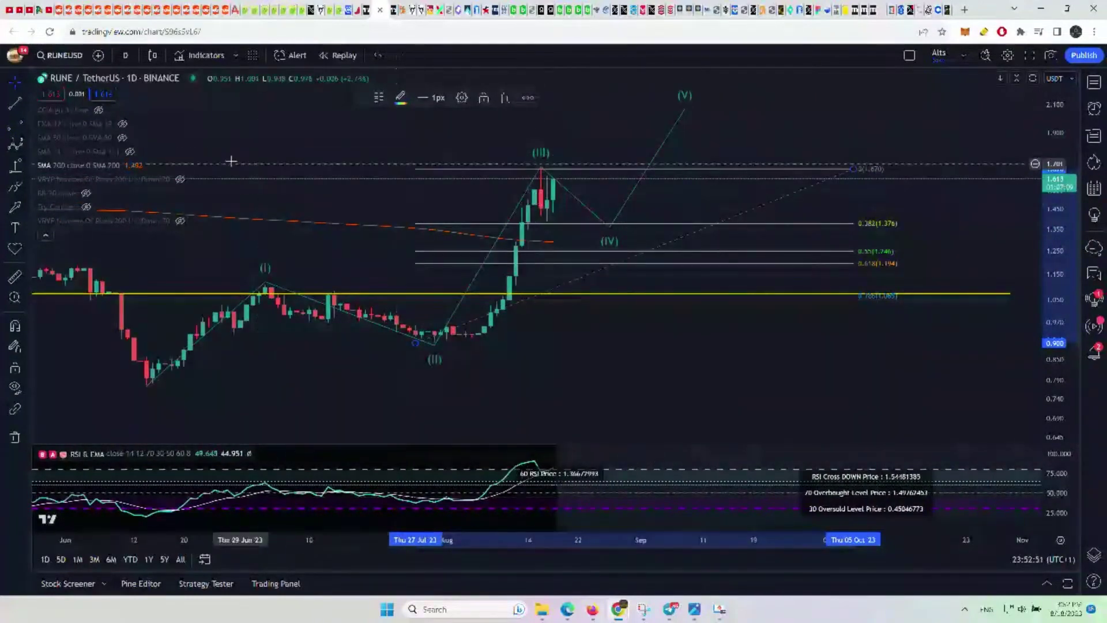
left_click(86, 193)
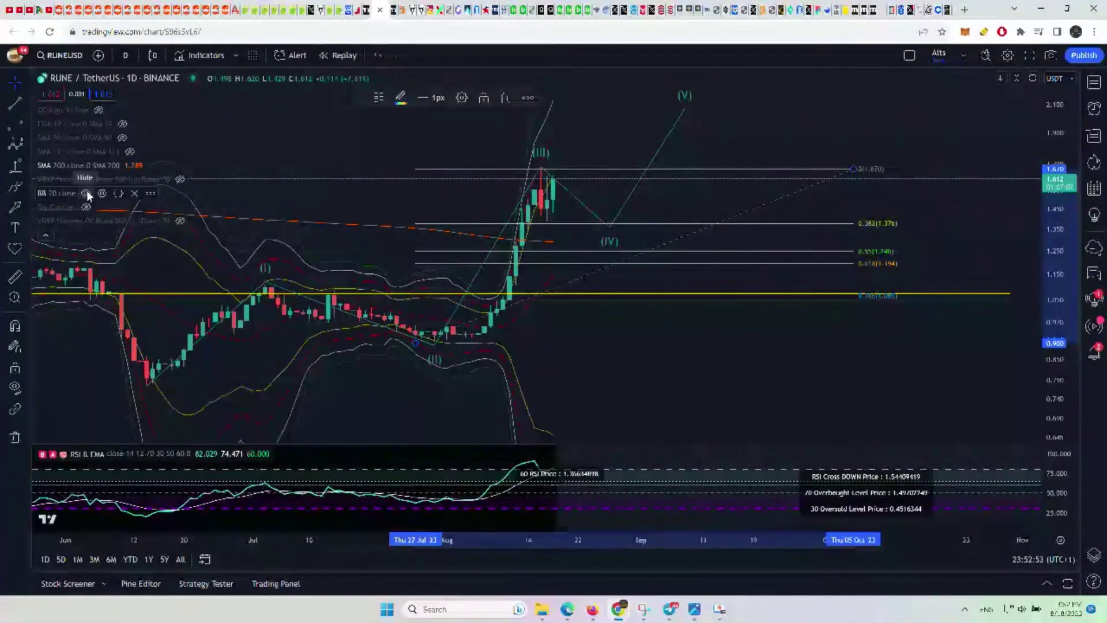
left_click(86, 193)
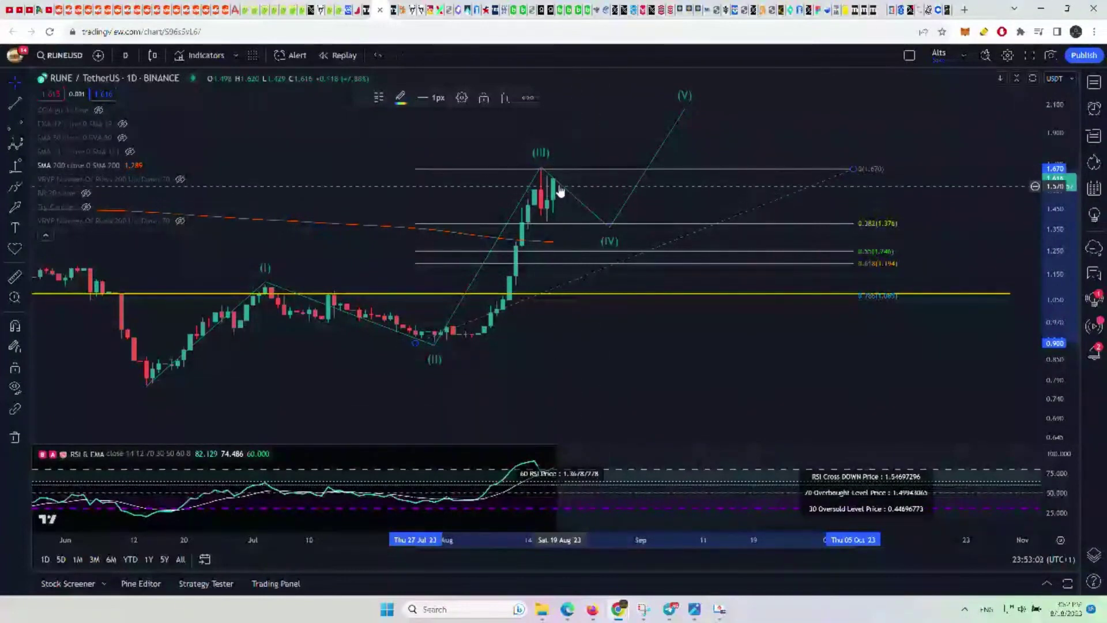
left_click(86, 193)
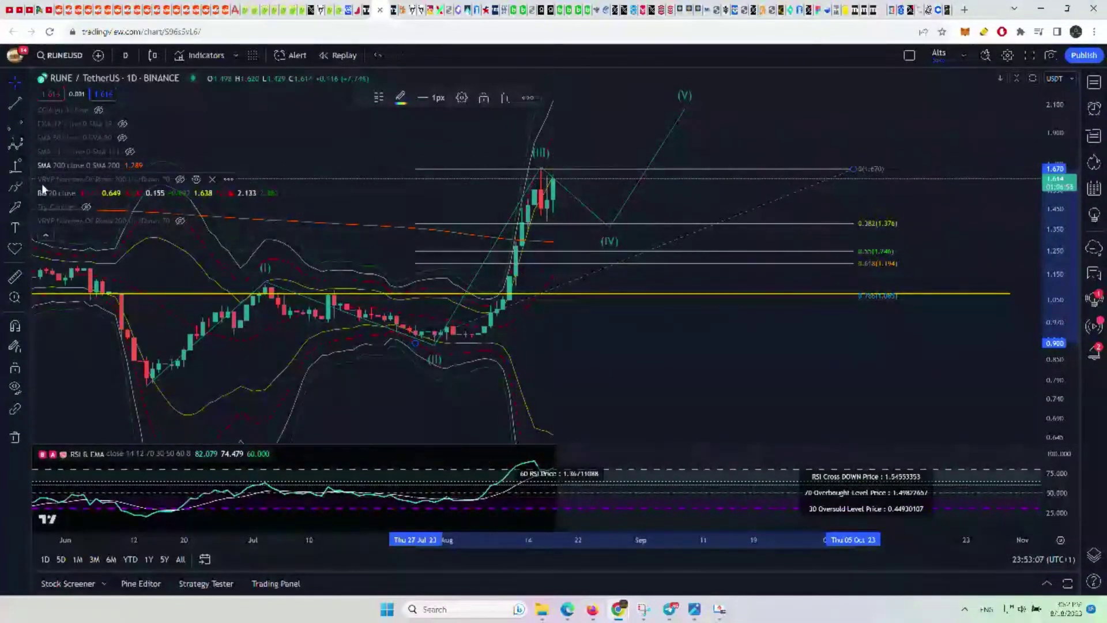
left_click(85, 193)
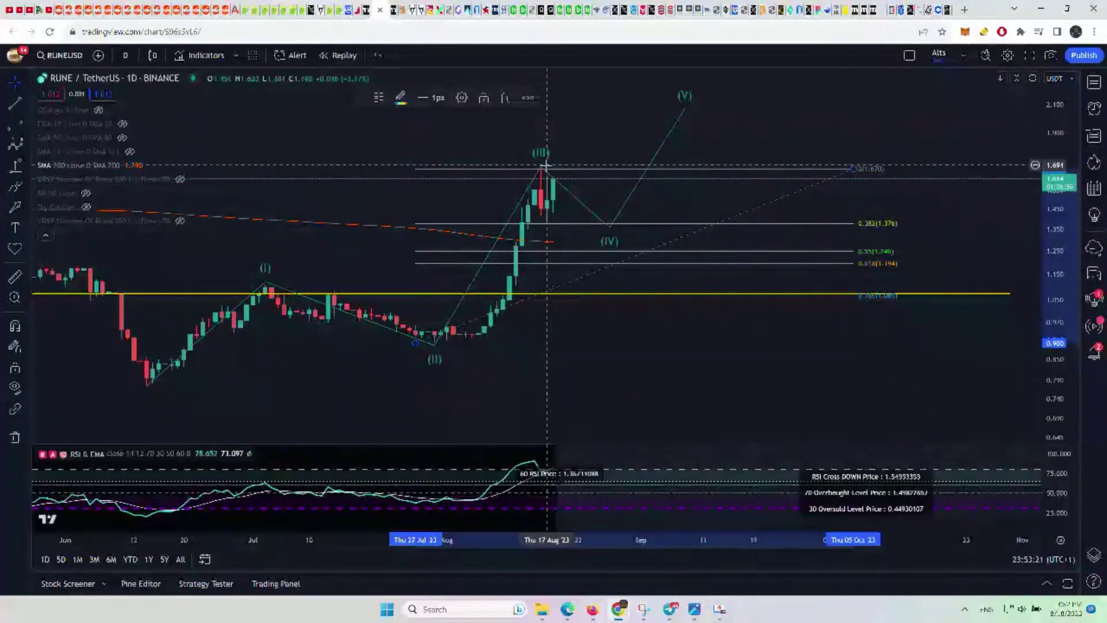
Drag wave (III) up to a higher peak and wave (IV) down to the 0.618 level near 1.19
left_click_drag(540, 165, 560, 156)
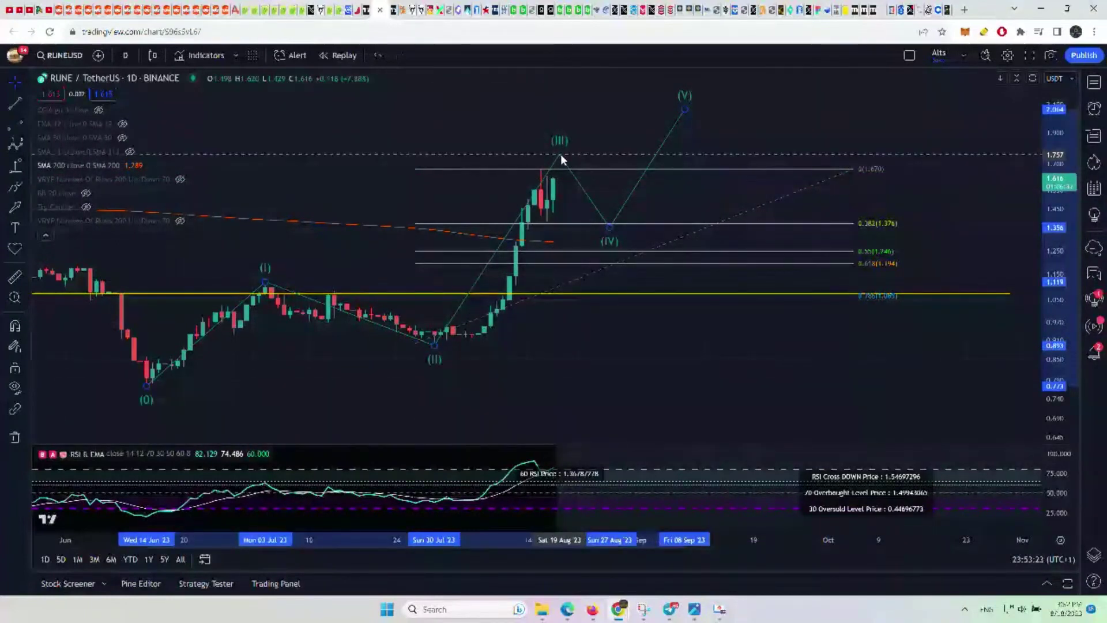
left_click(559, 154)
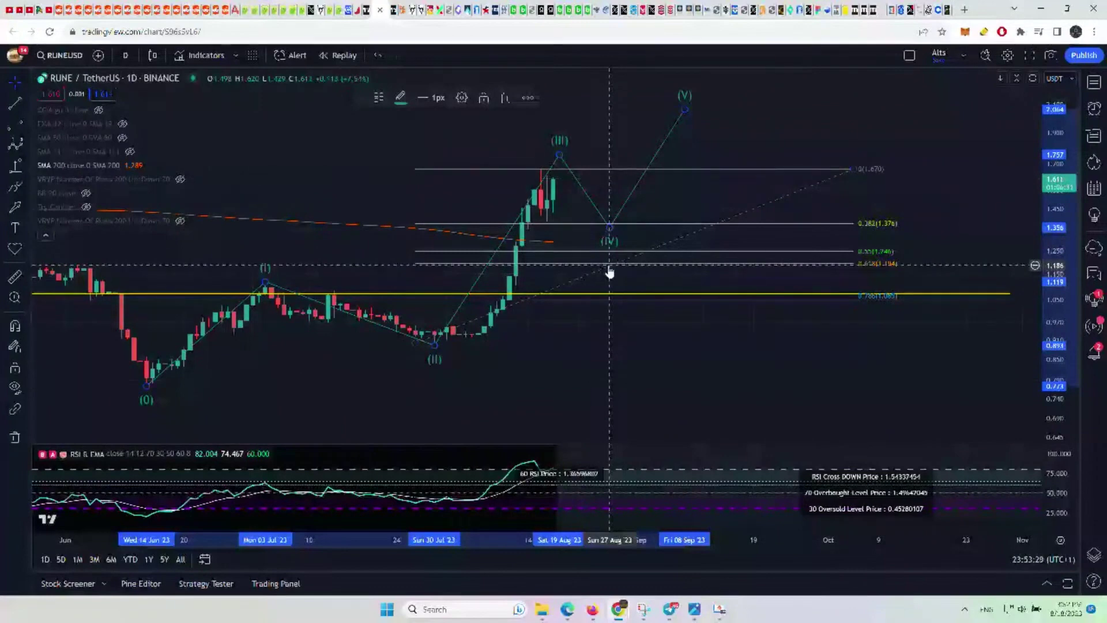
left_click_drag(610, 226, 609, 267)
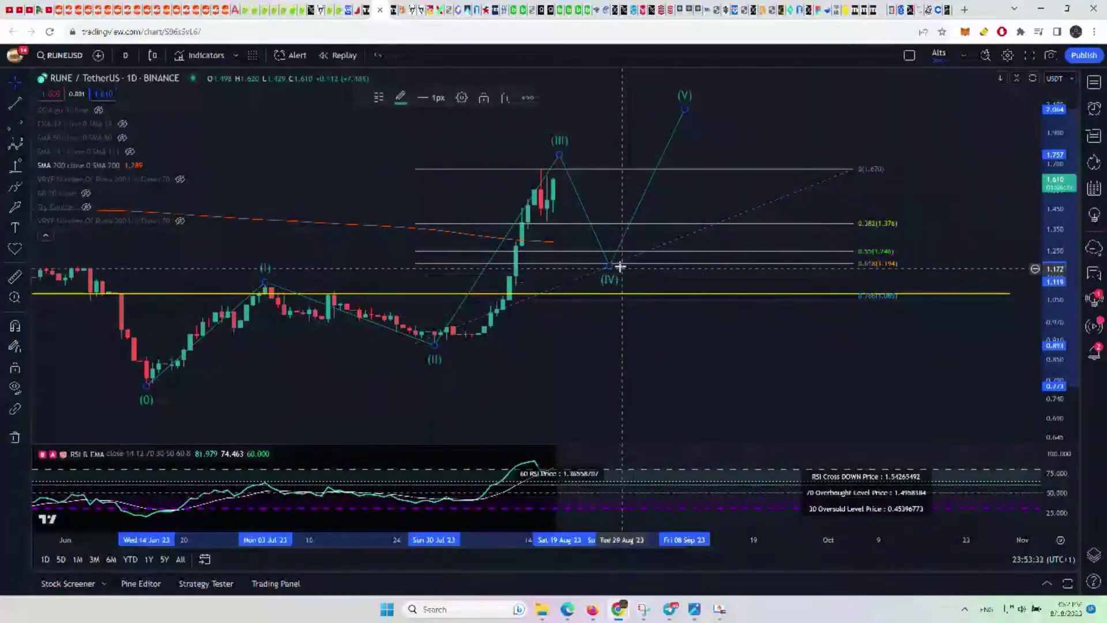
Add price ranges from the June low (0.328, 42.16%) and from the wave (II) low to 1.670 (0.773, 86.23%)
scroll(357, 168, "down", 3)
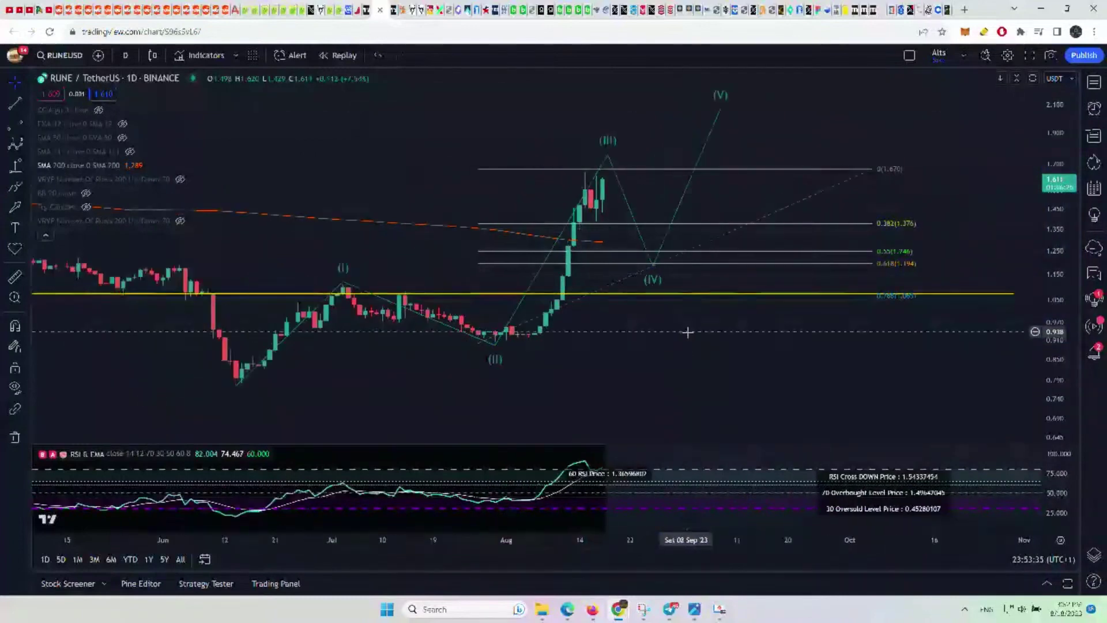
left_click(15, 167)
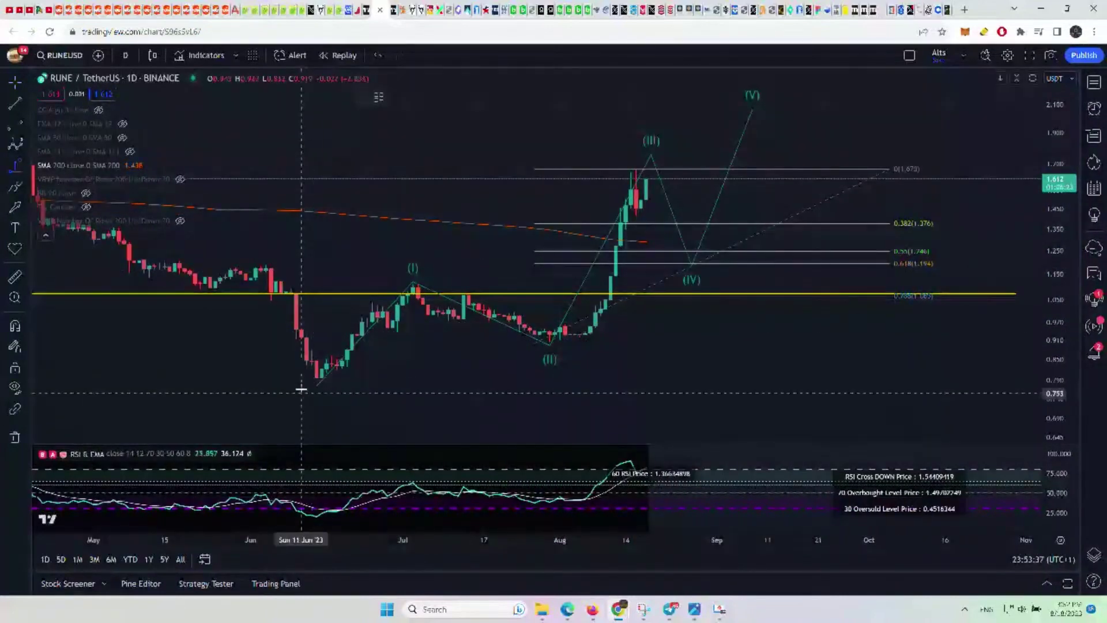
left_click(296, 384)
left_click(328, 286)
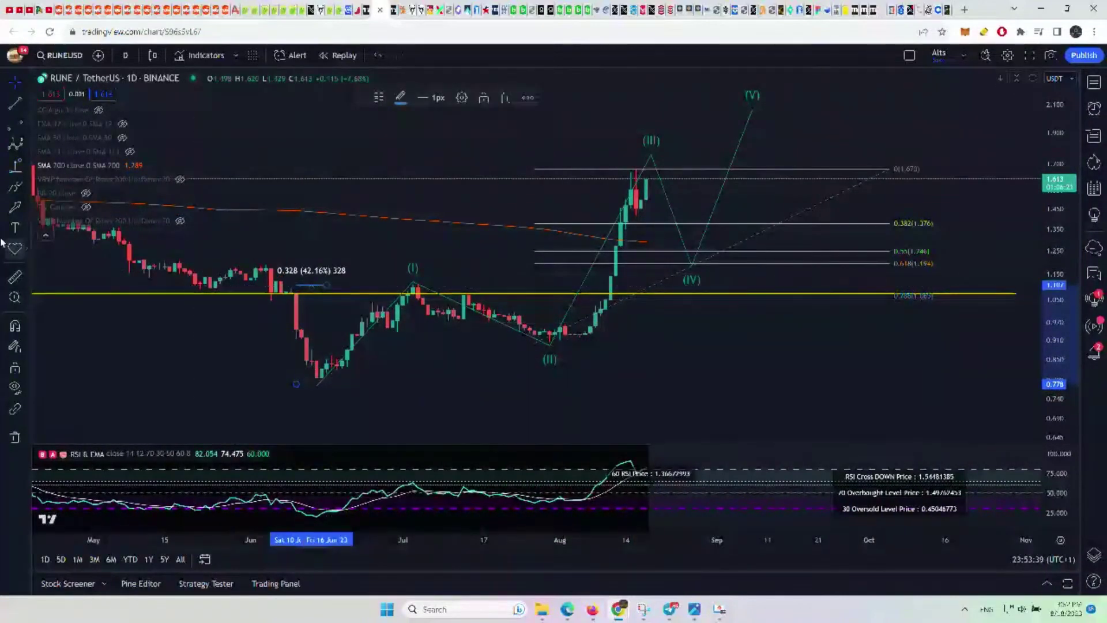
left_click(16, 166)
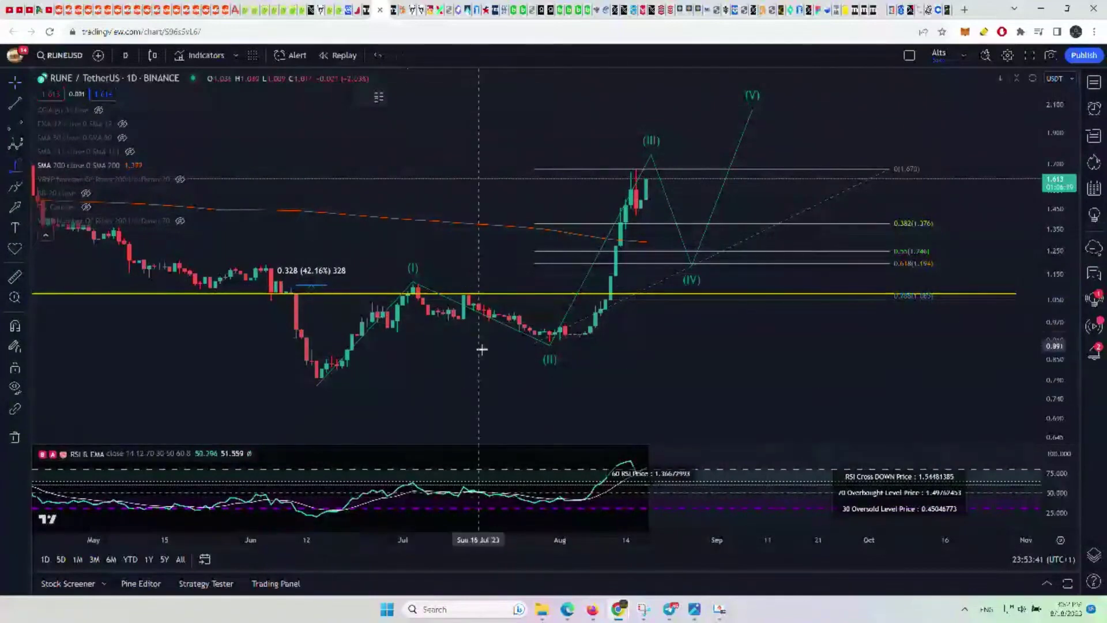
left_click(521, 170)
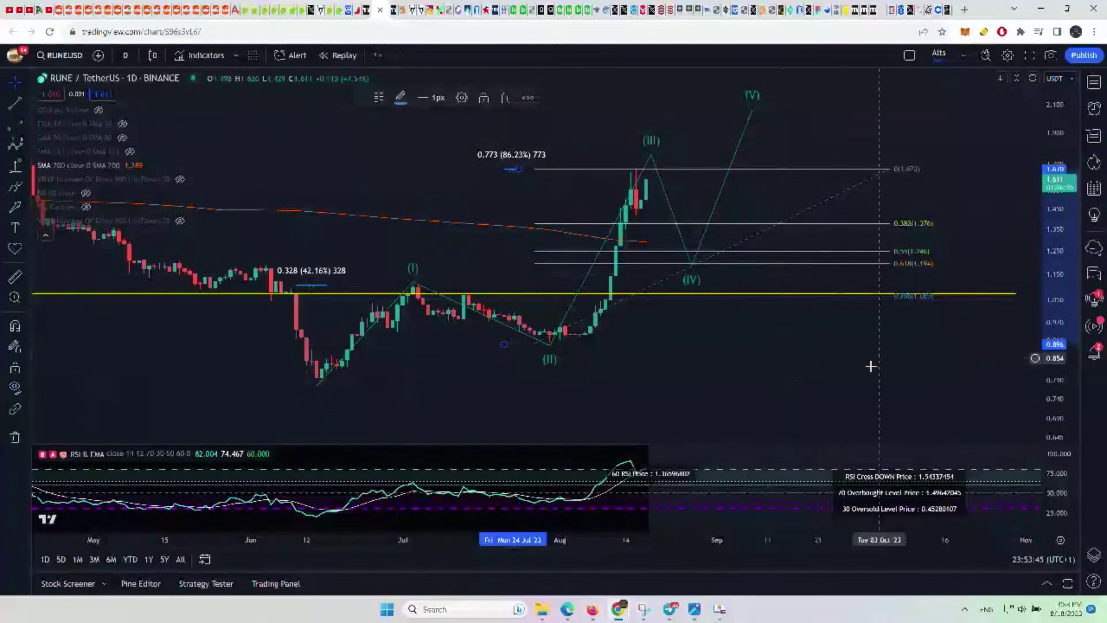
scroll(873, 363, "down", 3)
scroll(808, 382, "right", 5)
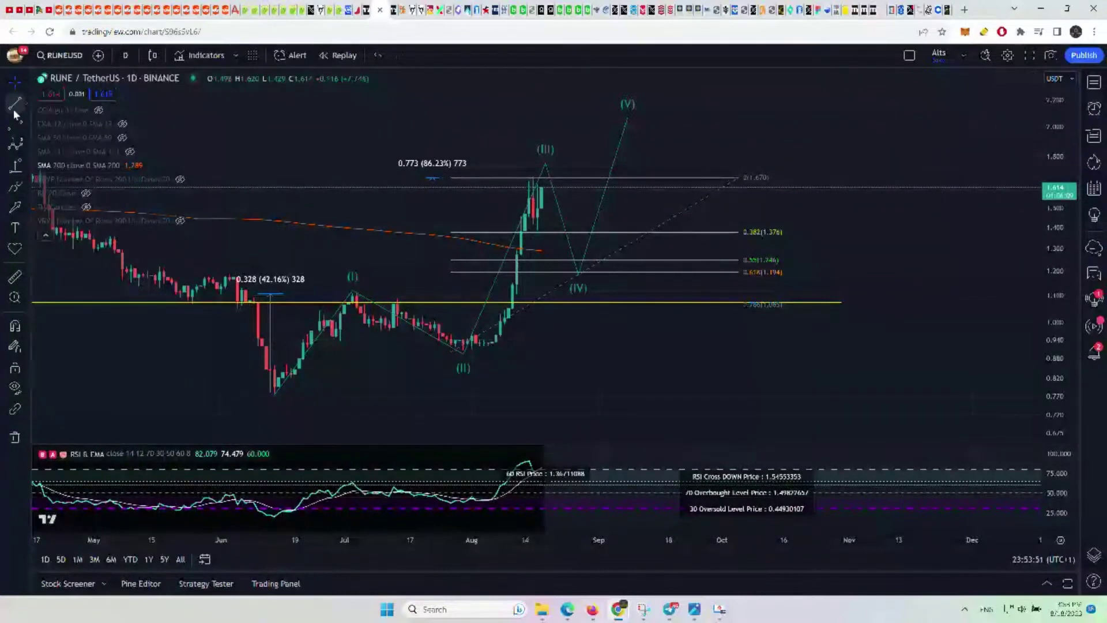
Draw Fibonacci levels from 1.670 down to 1.380 and measure up from 1.380 to the blue level (34.80%)
mouse_move(484, 178)
left_mouse_down()
mouse_move(680, 234)
mouse_move(853, 231)
left_mouse_up()
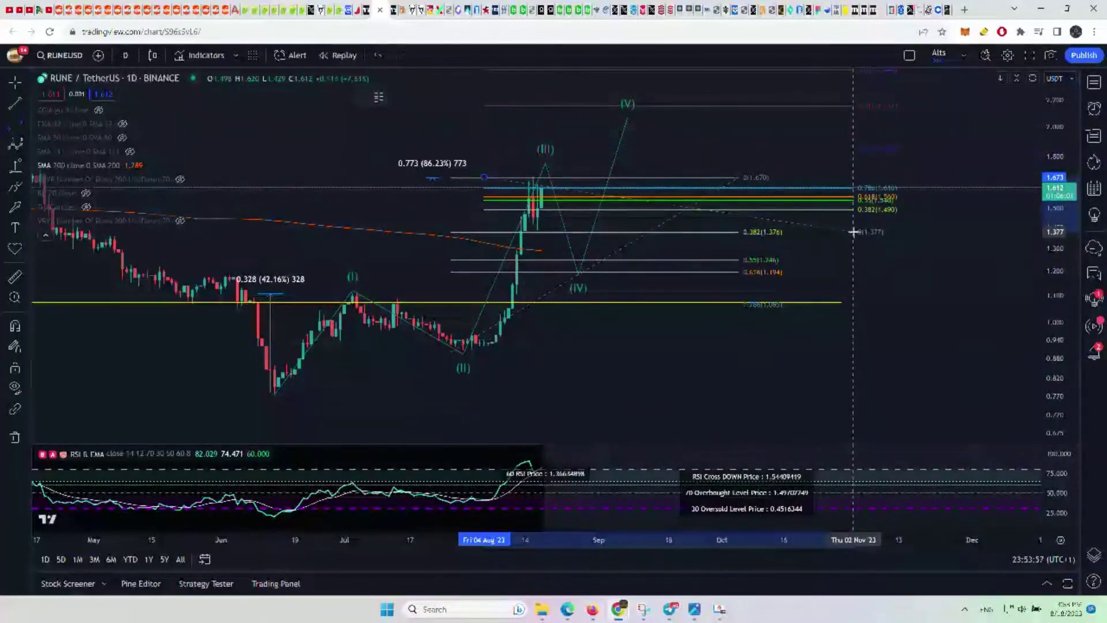
left_click(12, 168)
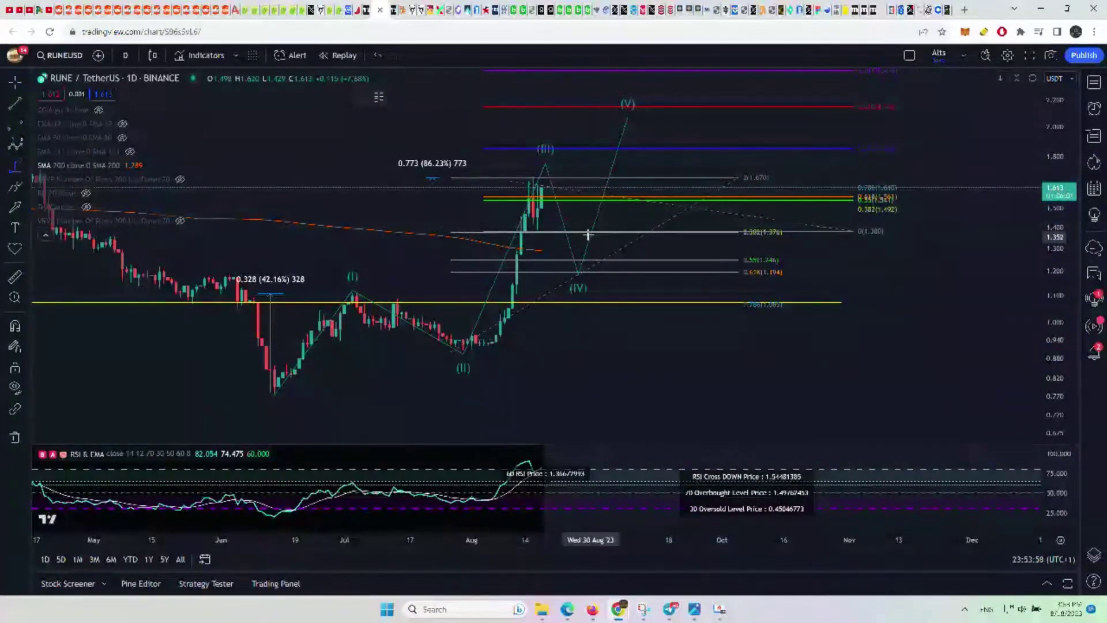
left_click(582, 232)
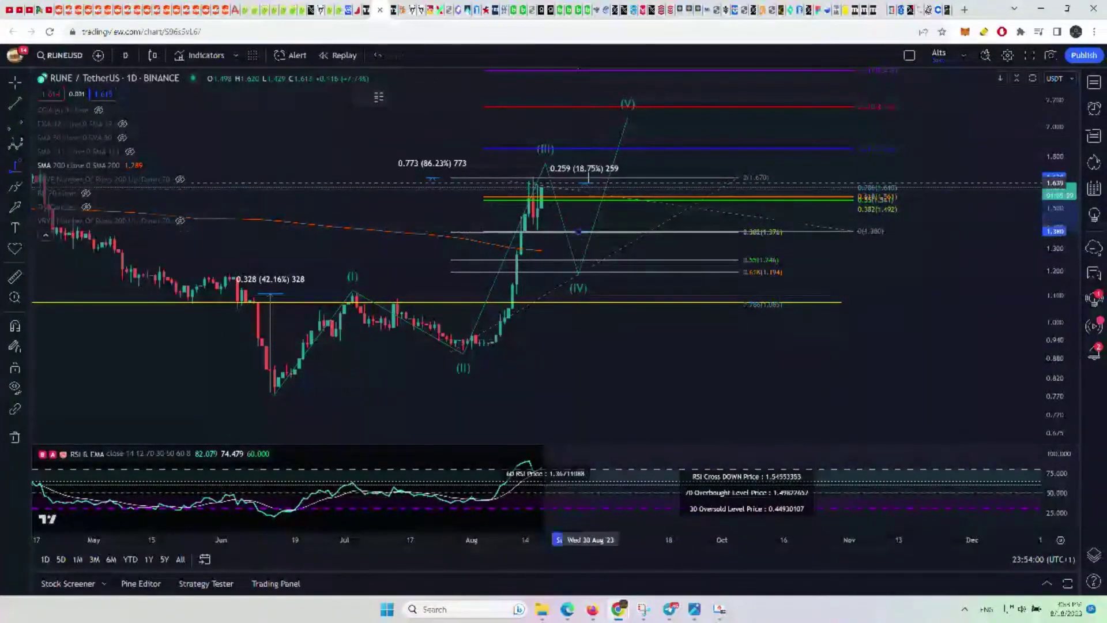
left_click(584, 148)
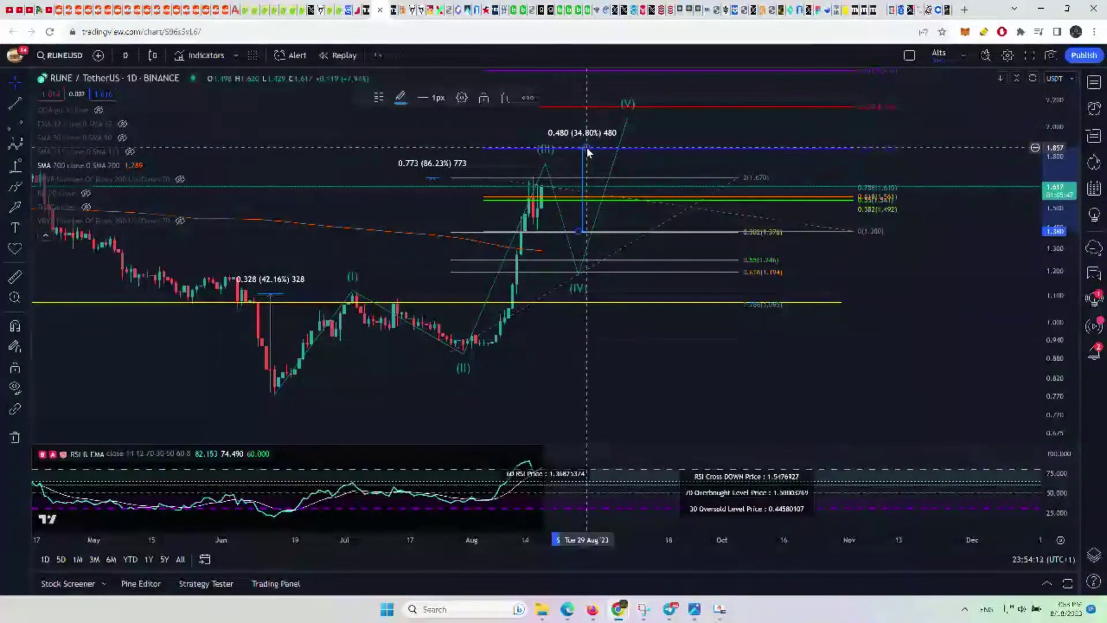
Extend the price-range measurement to the red extension level, reading 0.762 (55.23%)
left_click(582, 107)
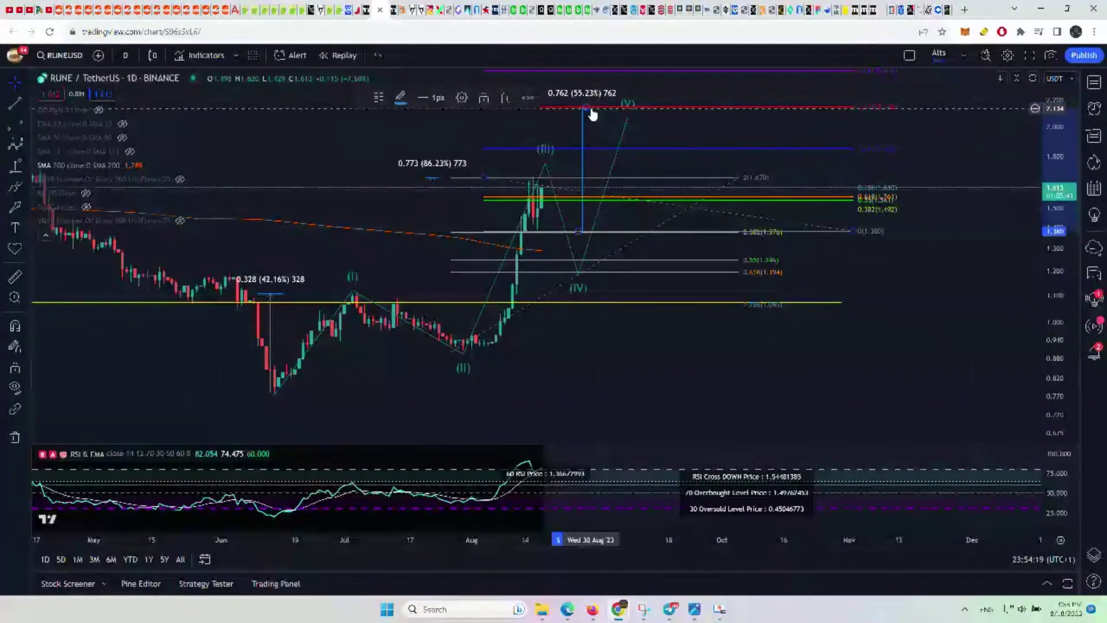
left_click_drag(593, 114, 604, 115)
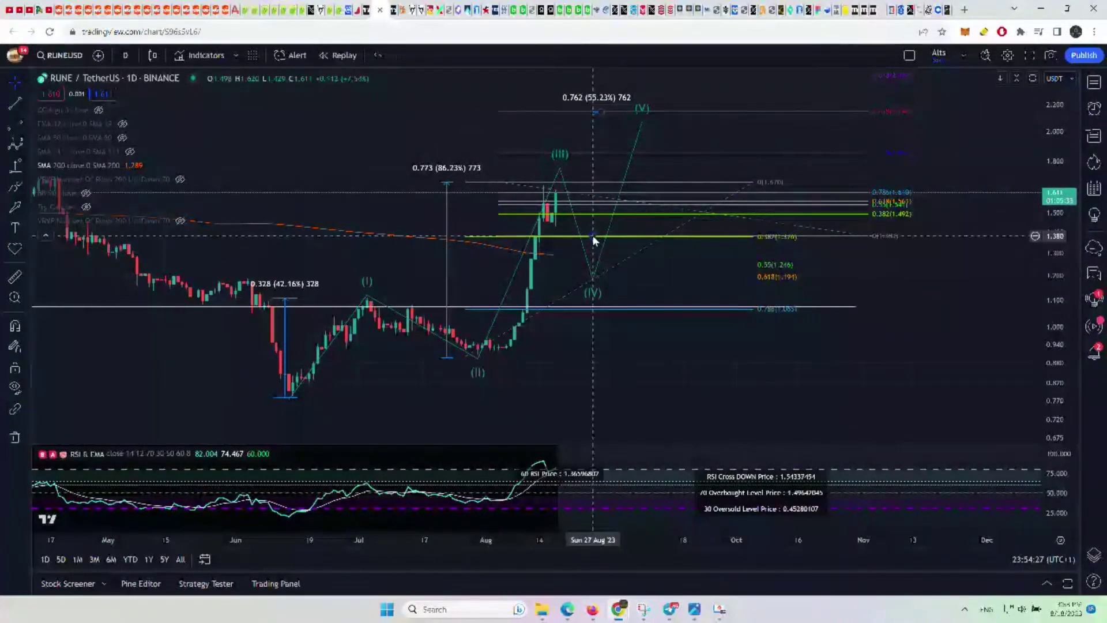
left_click_drag(593, 239, 581, 183)
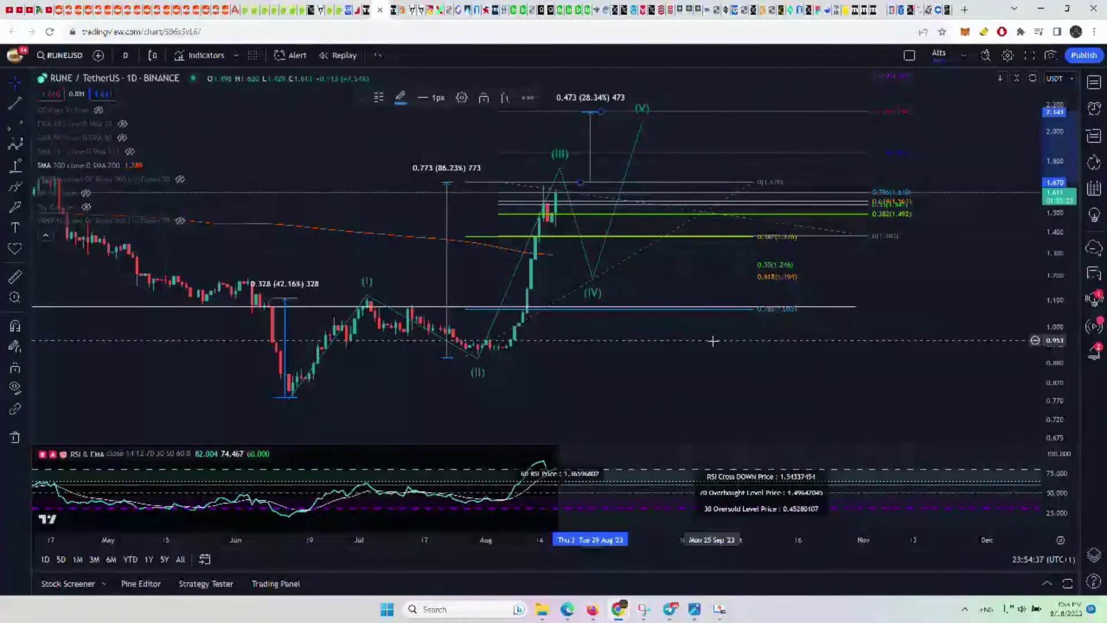
left_click_drag(712, 341, 780, 341)
Undo the measurement start change and delete the 0.762 (55.23%) measurement
left_click(378, 56)
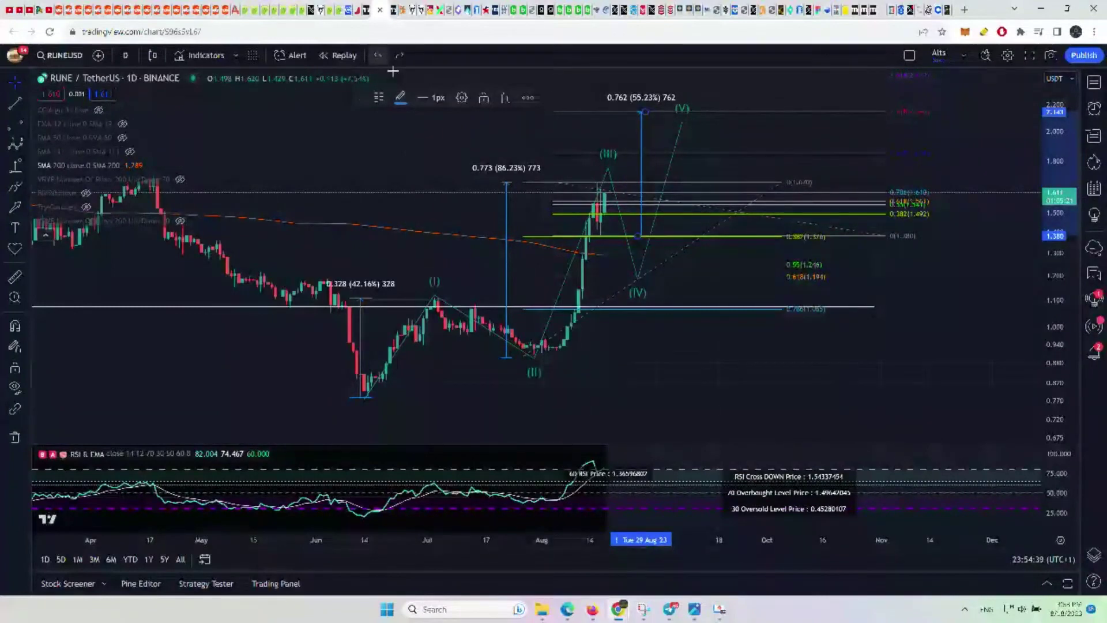
left_click(393, 72)
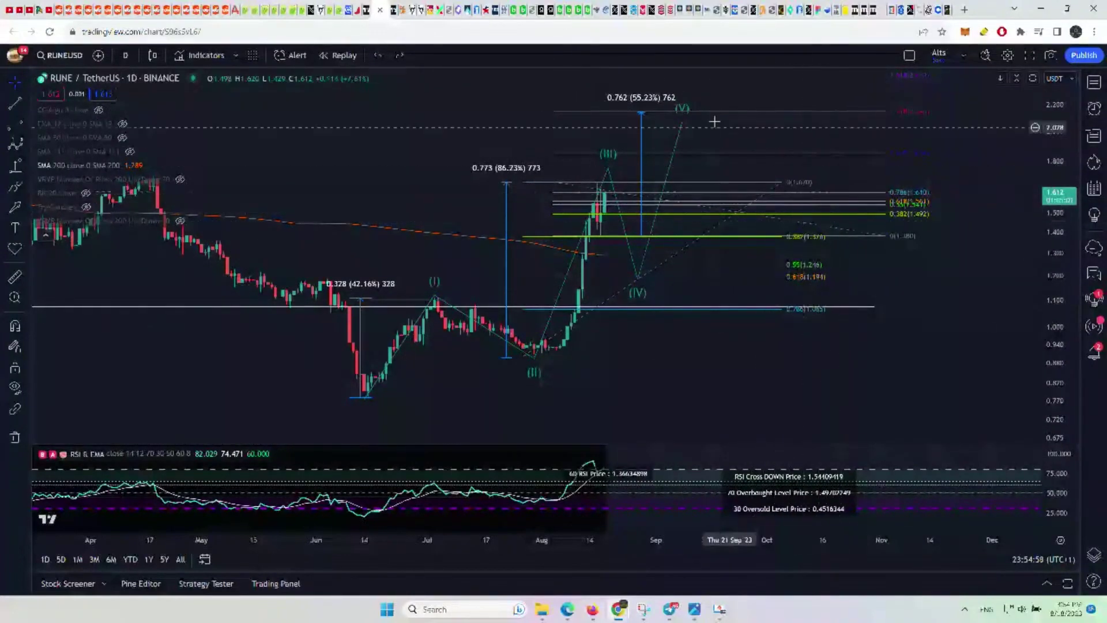
left_click(640, 120)
key("Delete")
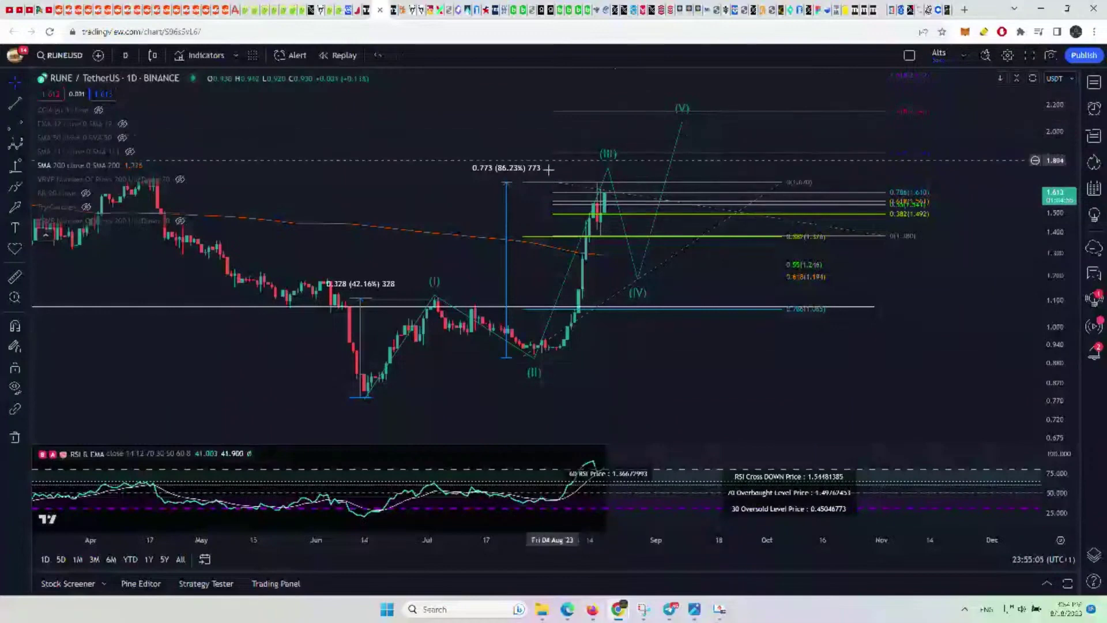
Shift Elliott wave (IV) to 29 Aug near 1.20 and lift the (V) target to about 2.136
left_click(509, 184)
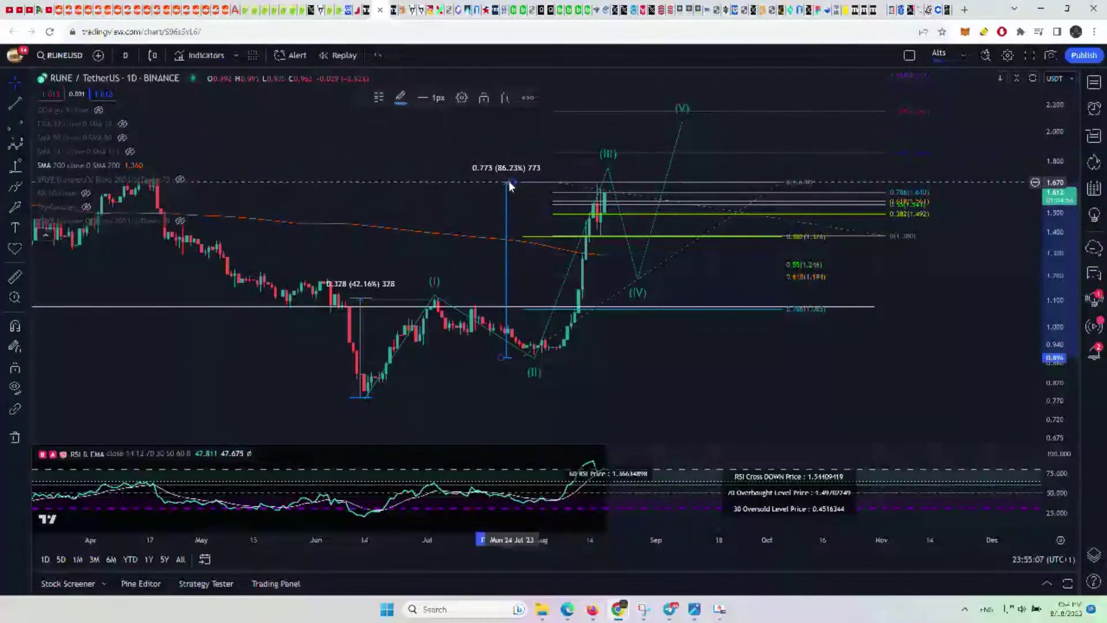
left_click(682, 121)
left_click_drag(683, 114, 687, 109)
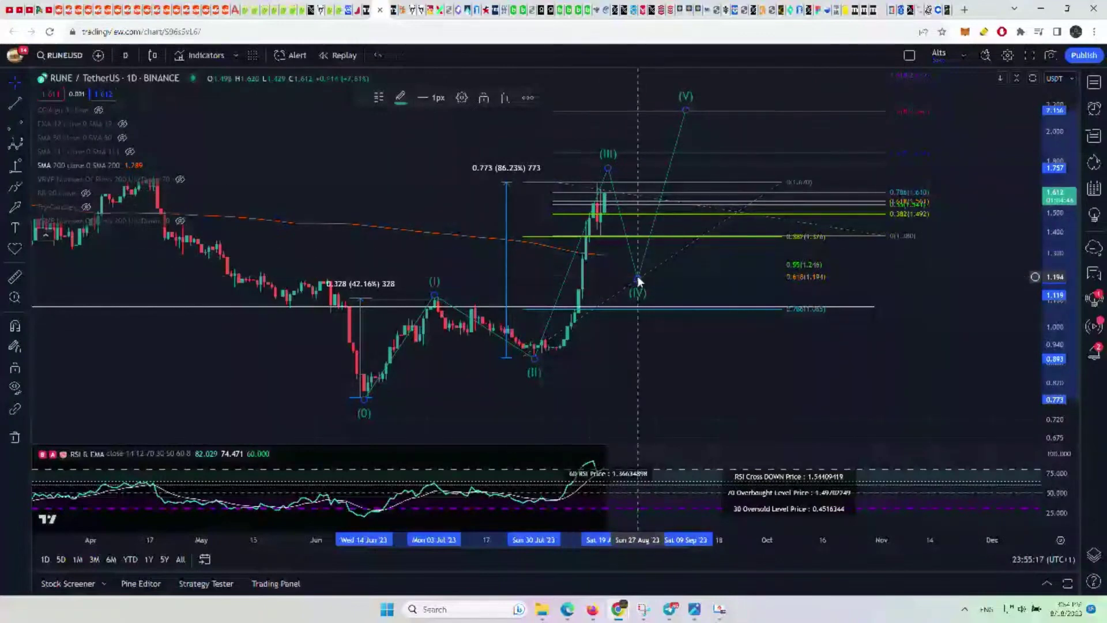
left_click_drag(638, 278, 647, 277)
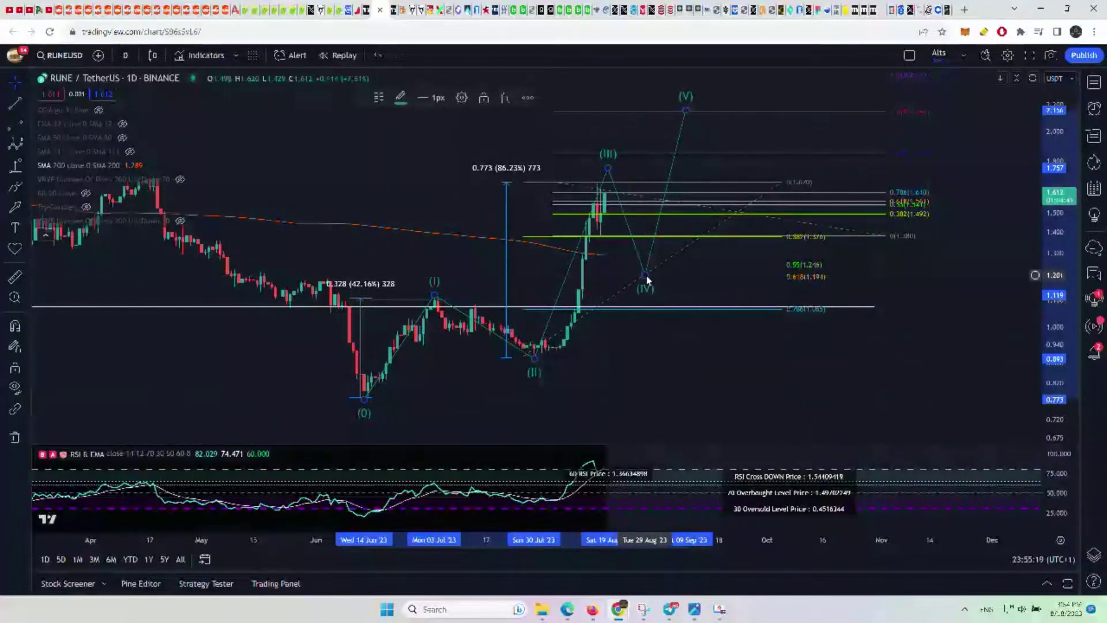
left_click_drag(684, 110, 687, 115)
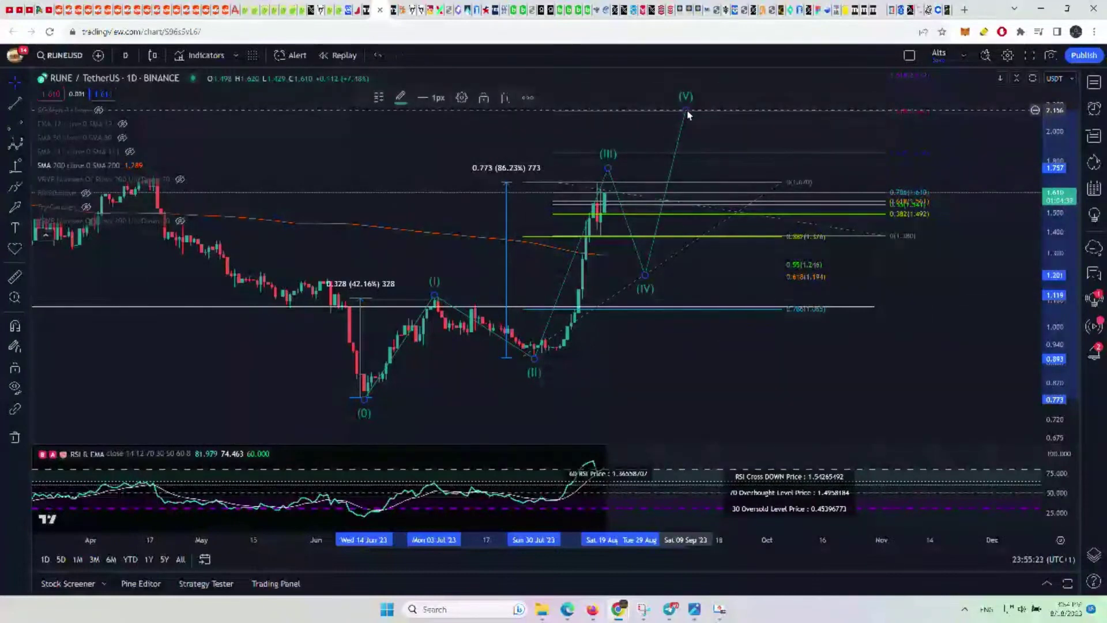